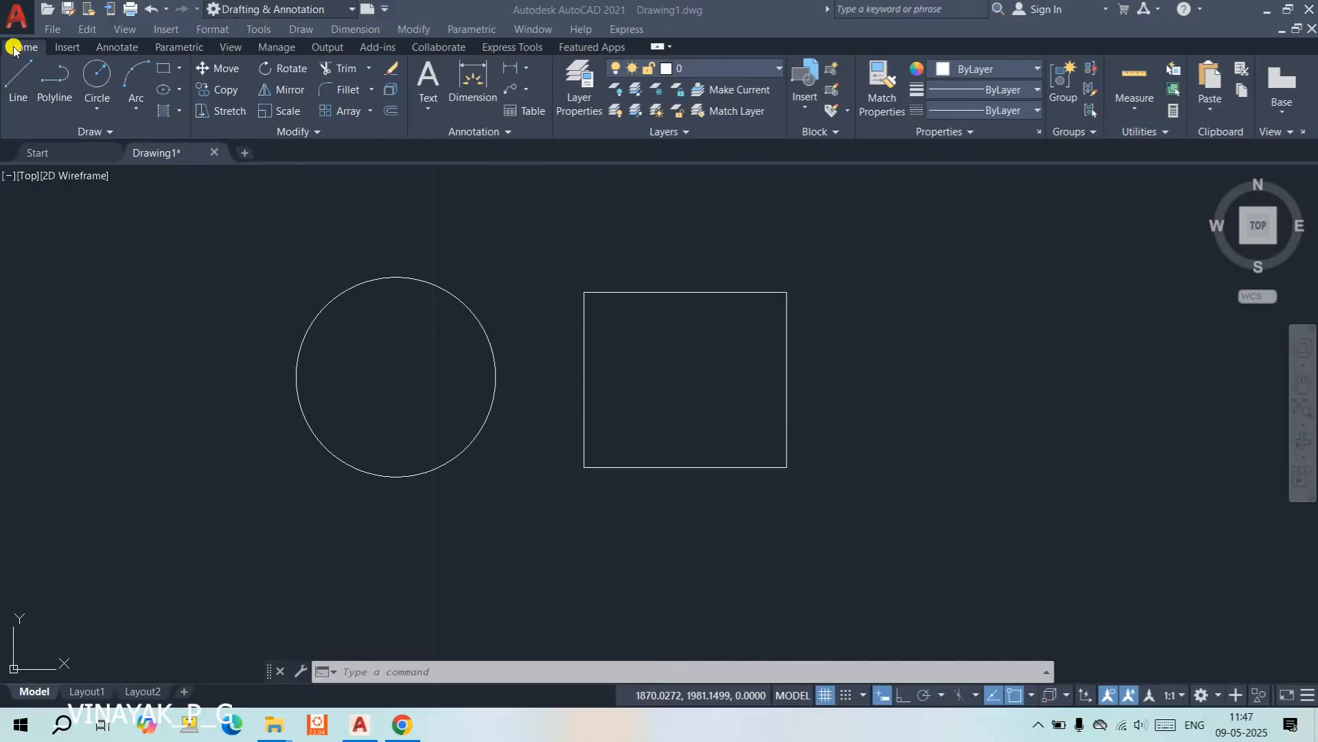
click(320, 131)
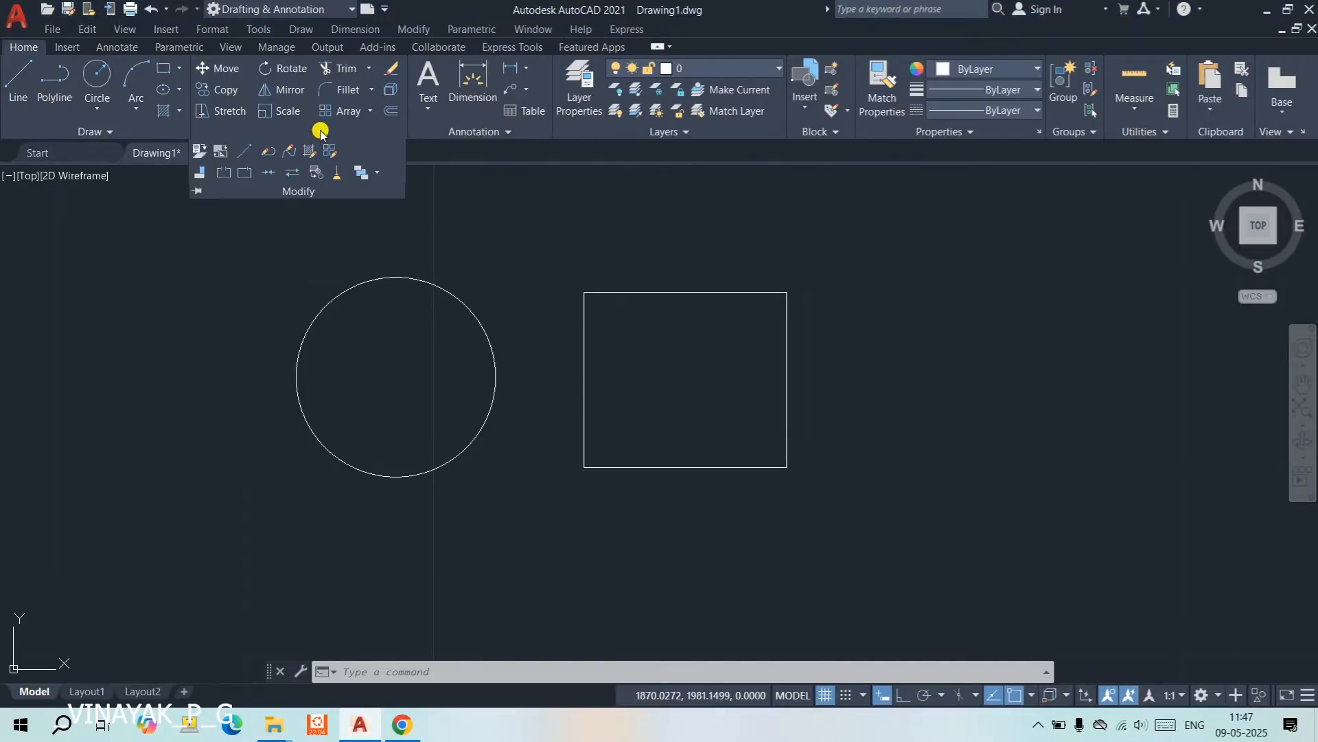
click(227, 173)
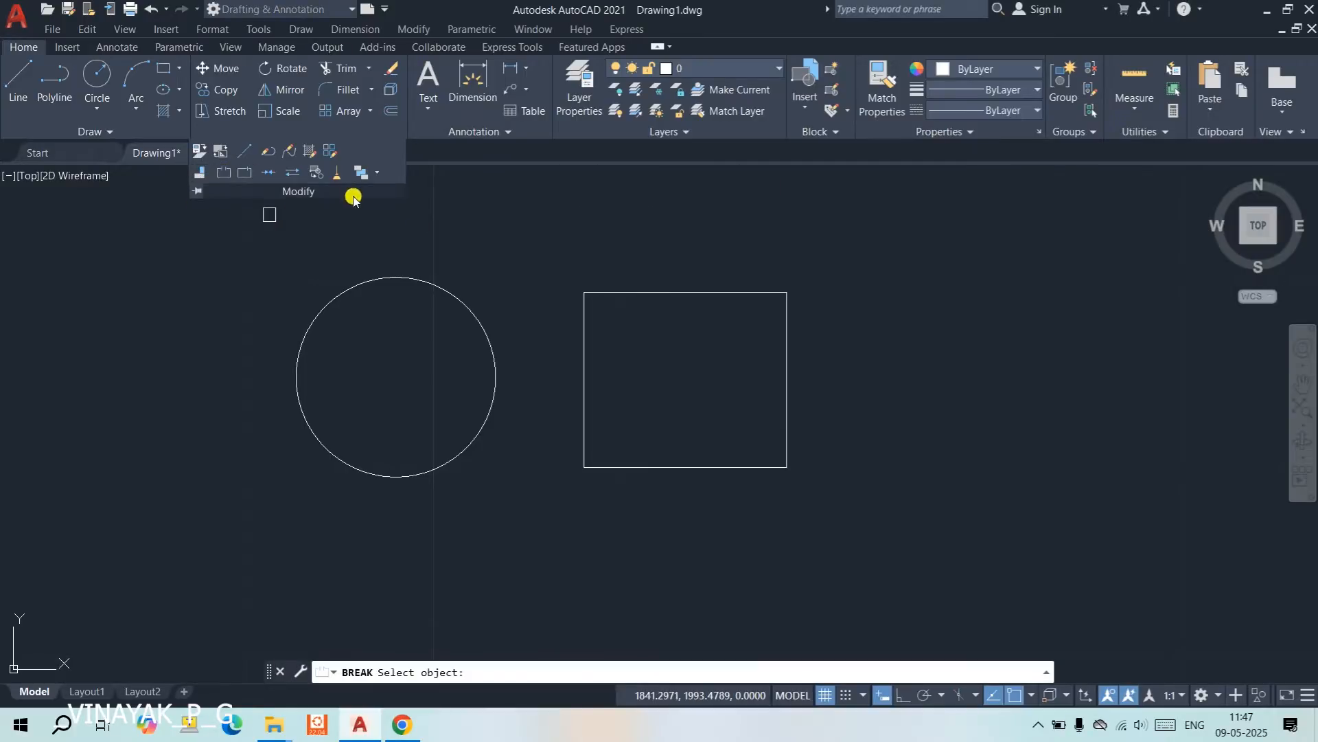
key(Escape)
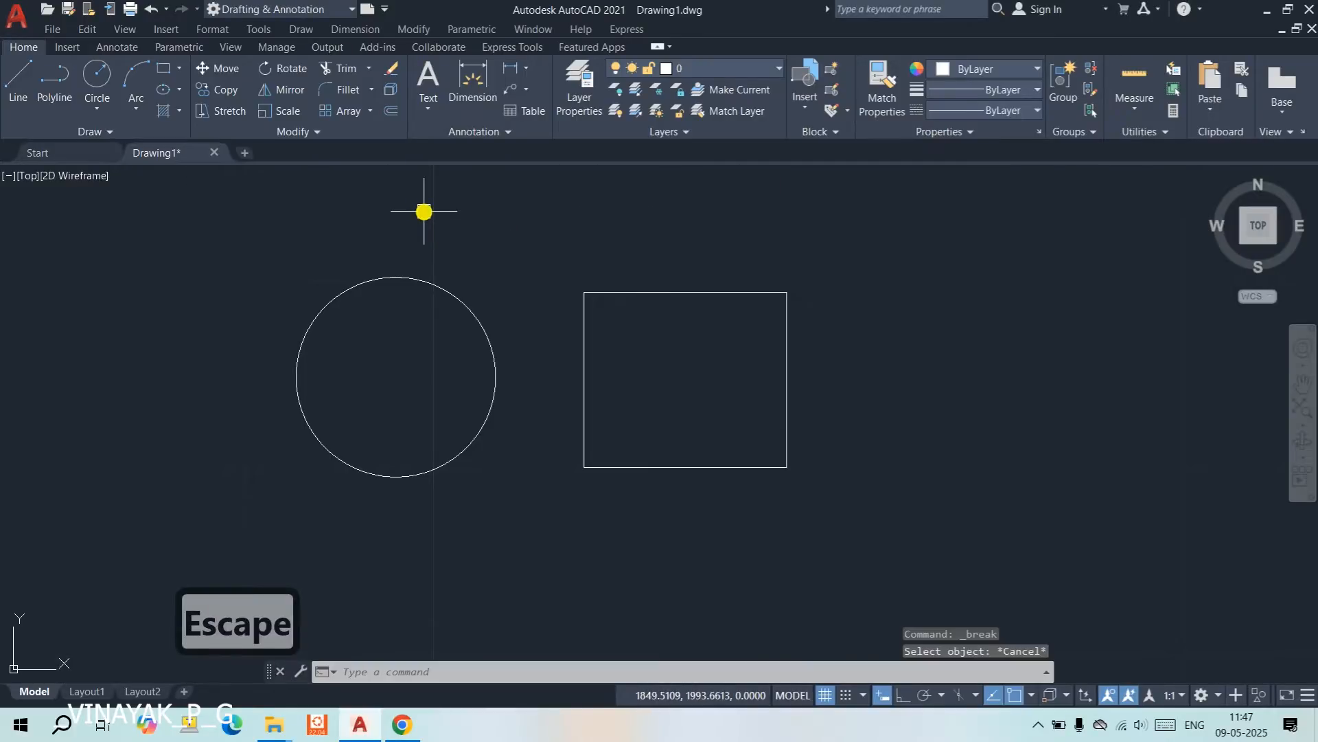
Break the rectangle from near the middle of its top edge to the midpoint of its right edge, and undo the break.
text(br)
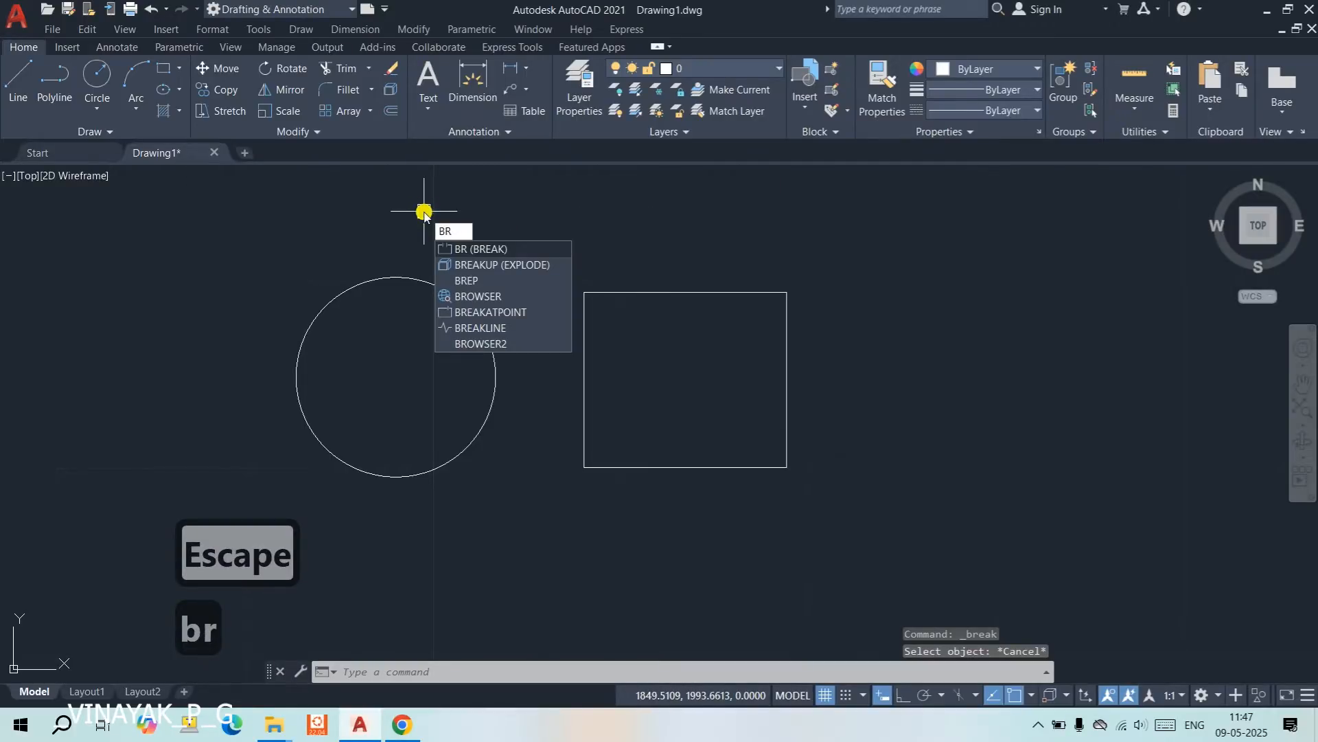
key(Return)
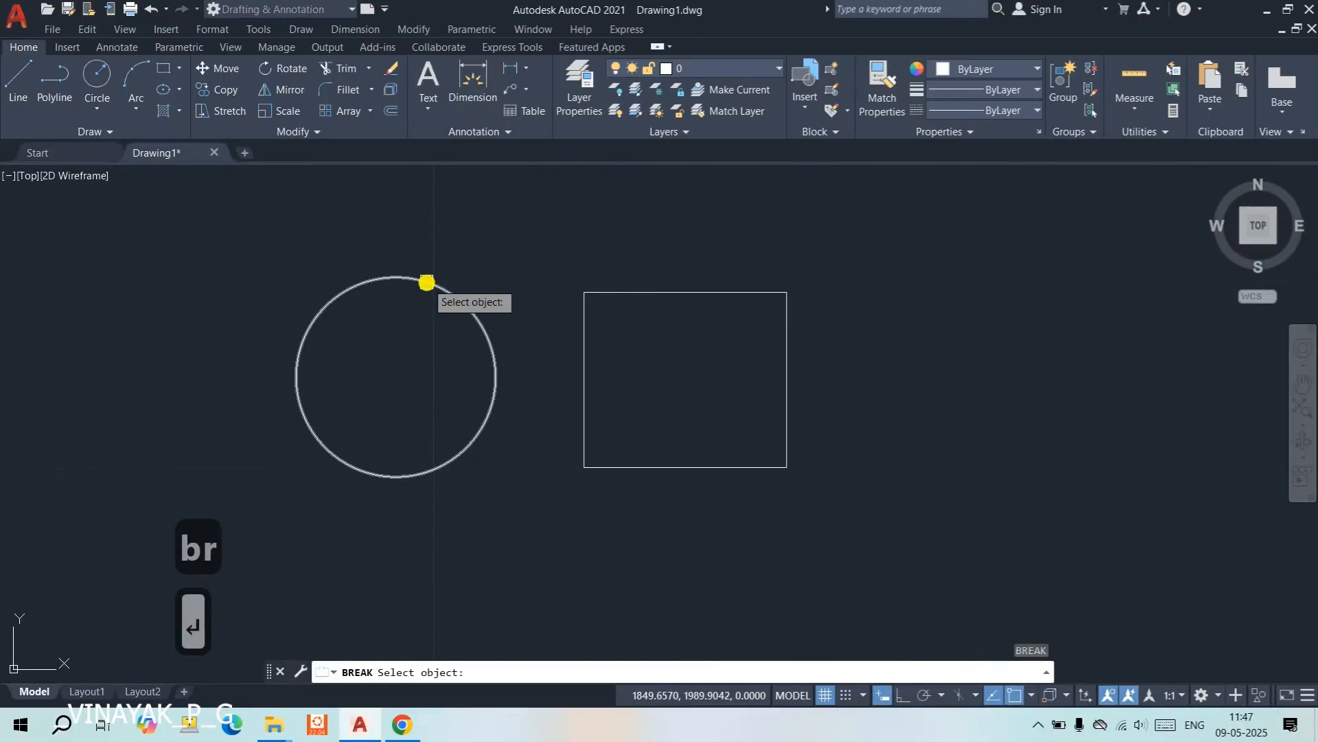
click(679, 291)
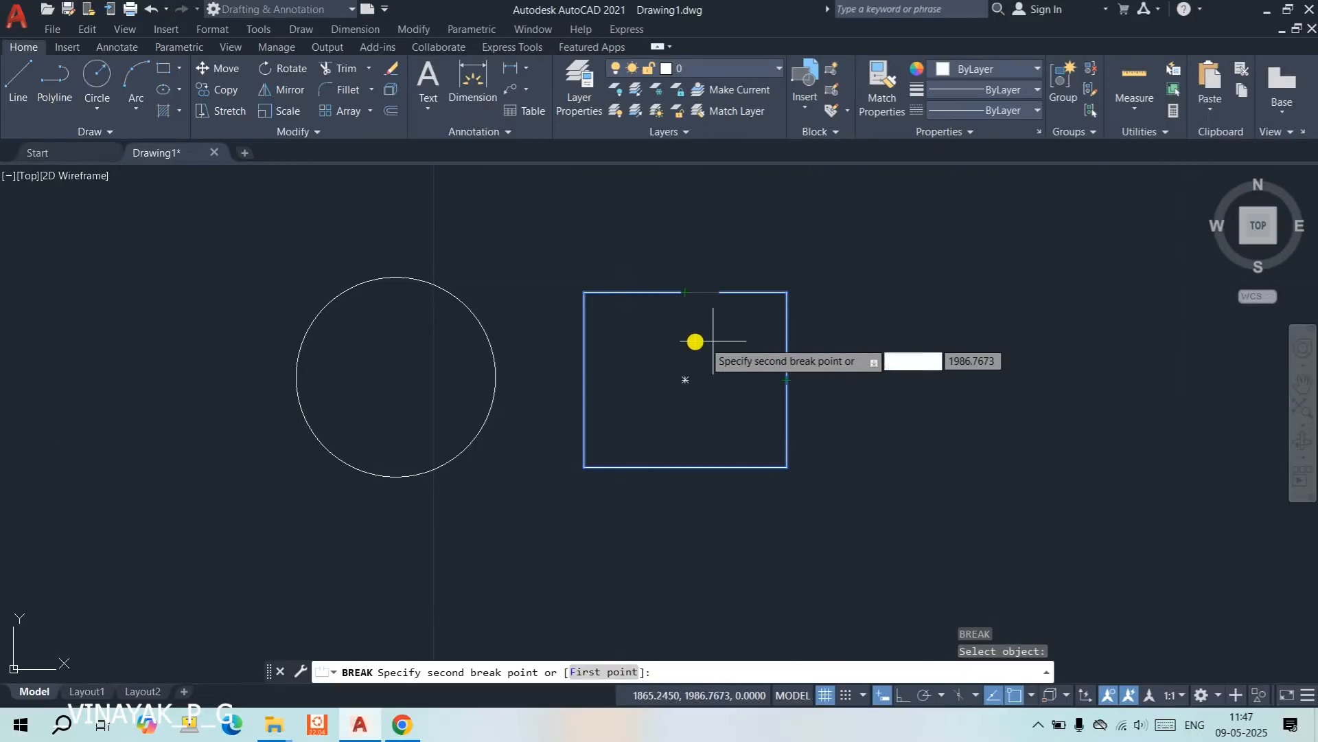
click(783, 380)
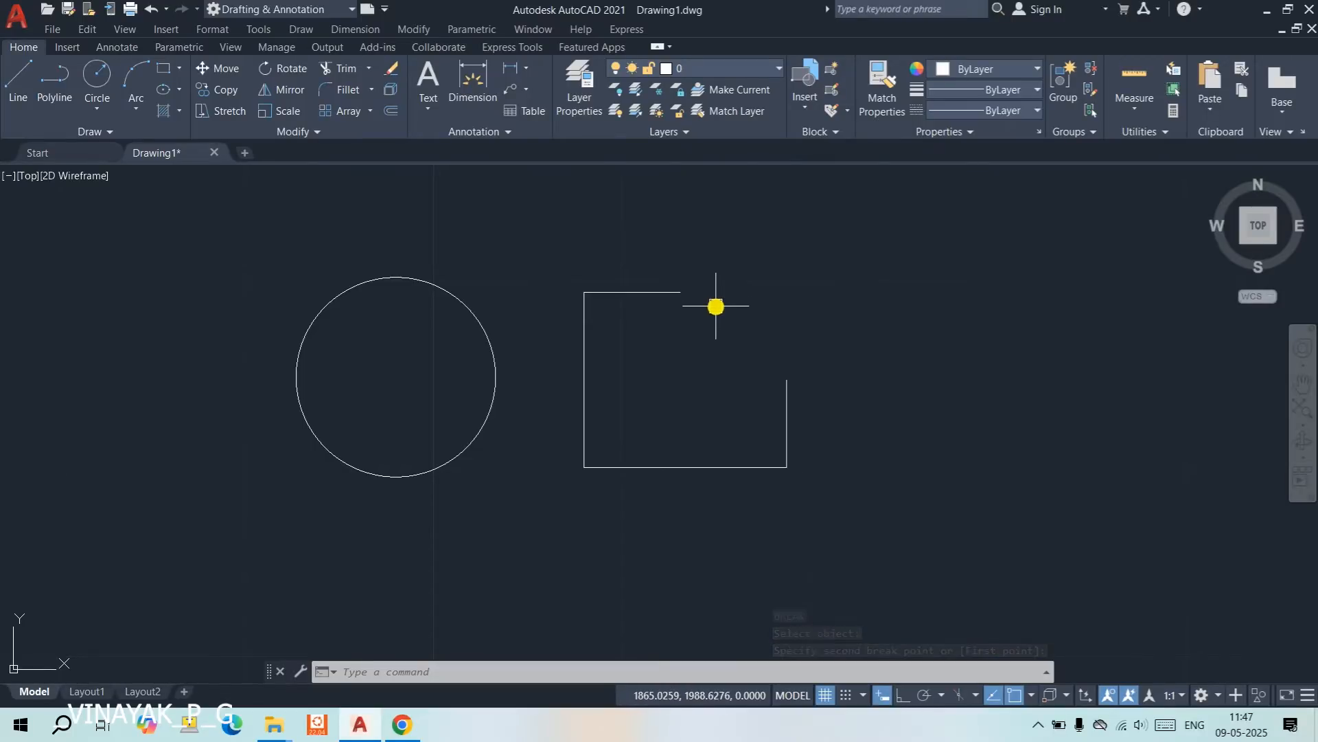
key(ctrl+z)
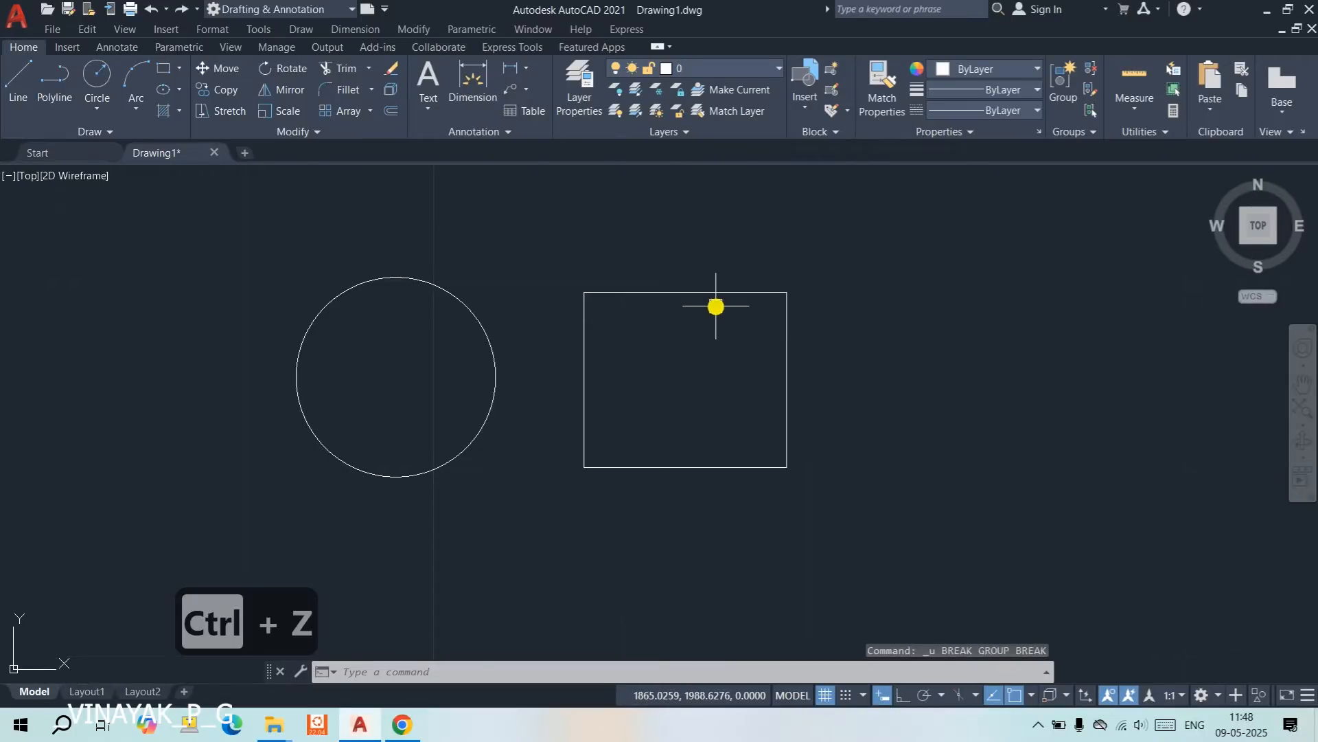
Break a gap in the rectangle's bottom edge by respecifying the break with the First point option, and undo it.
click(716, 295)
text(be)
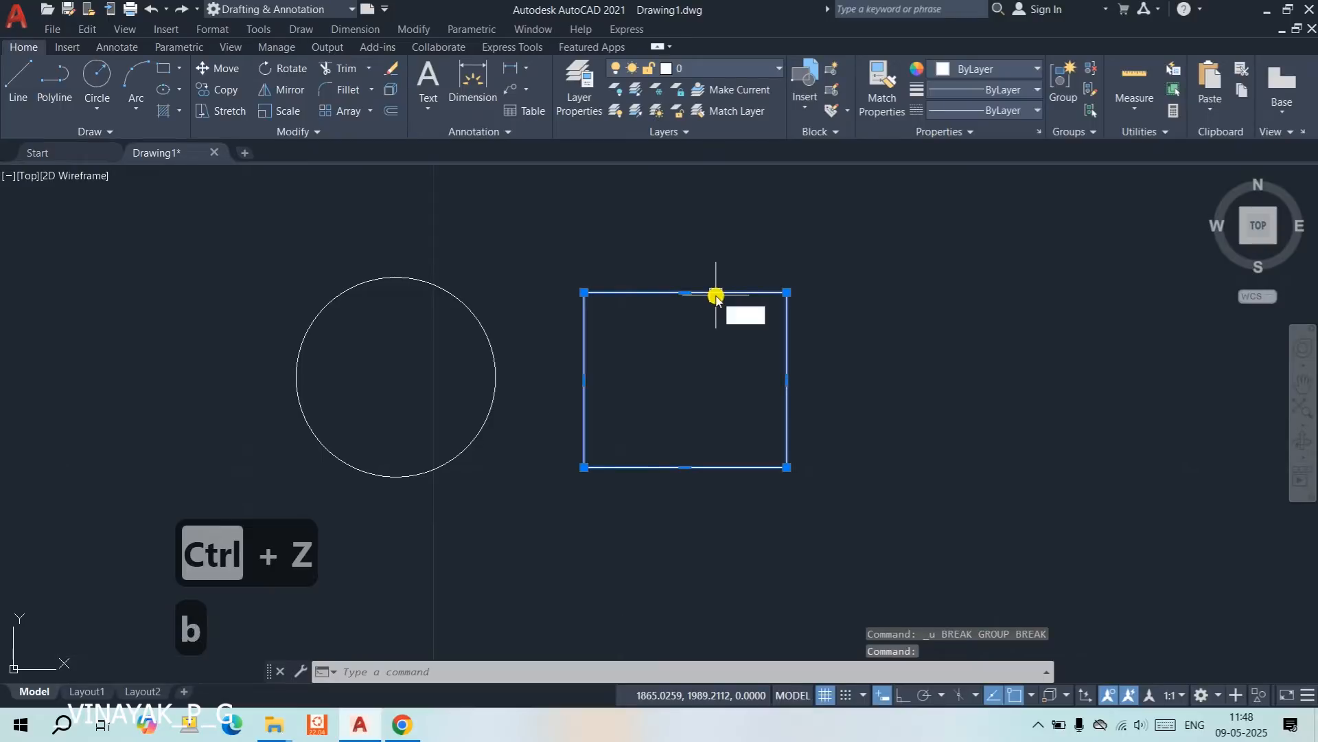
key(BackSpace)
text(r)
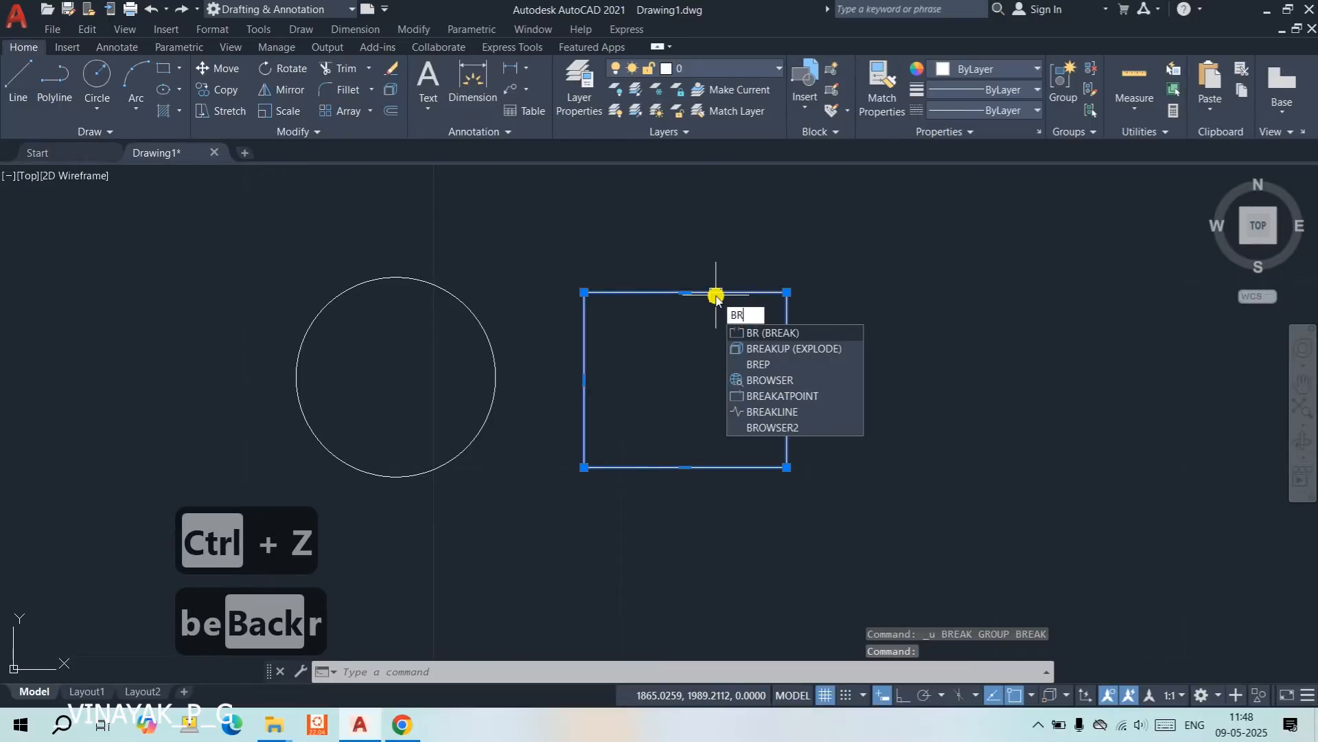
key(Return)
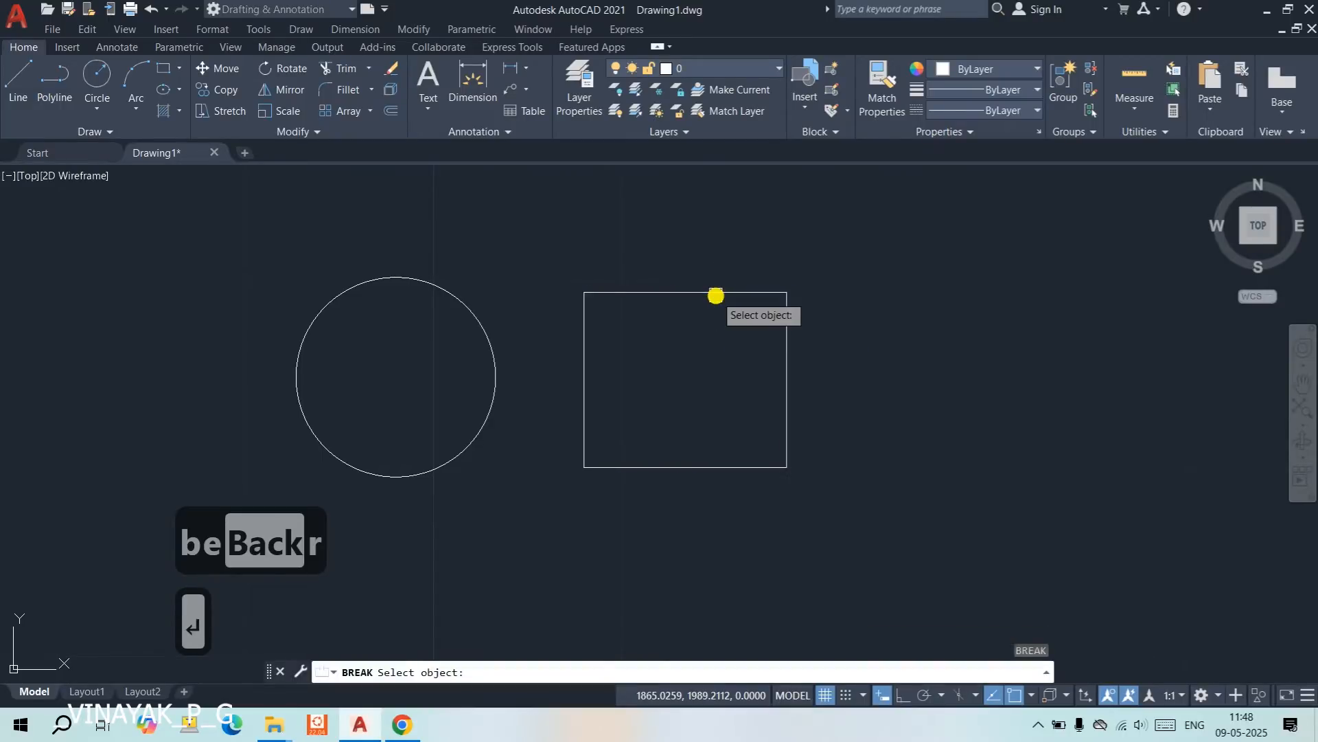
click(716, 295)
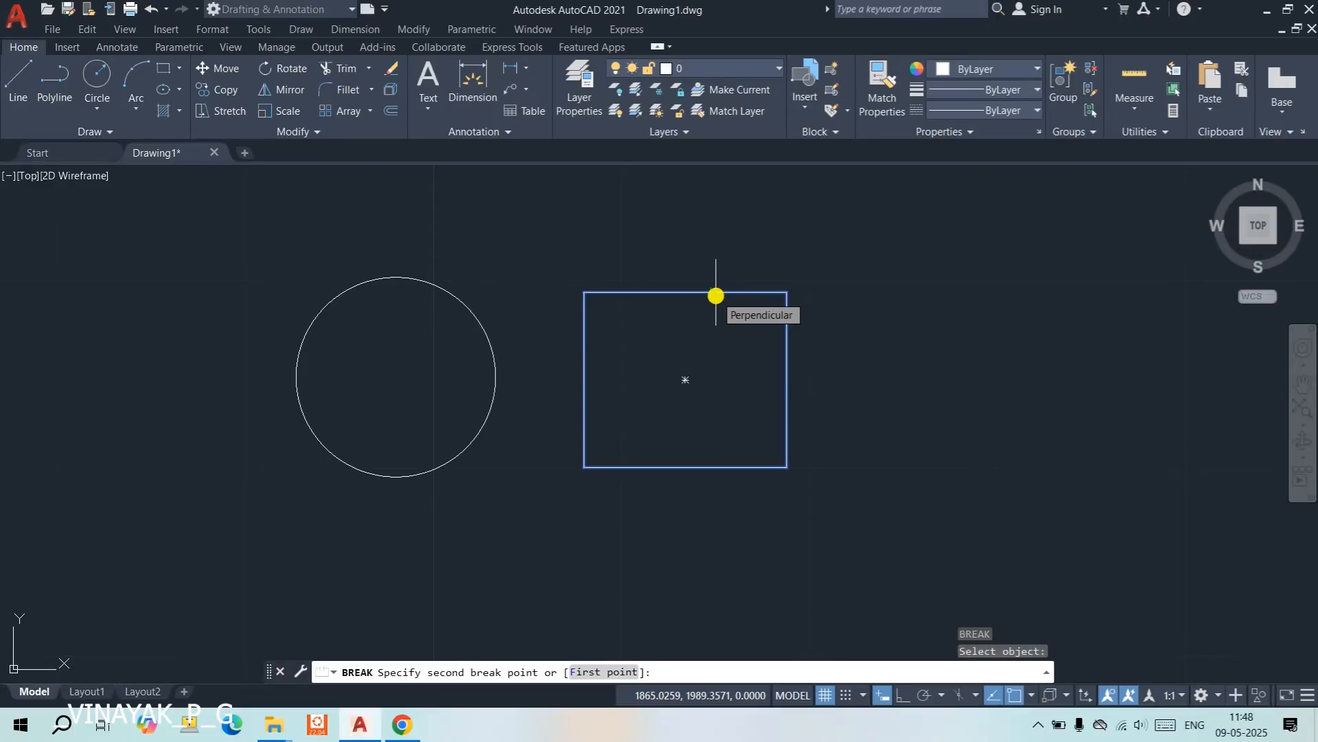
click(528, 659)
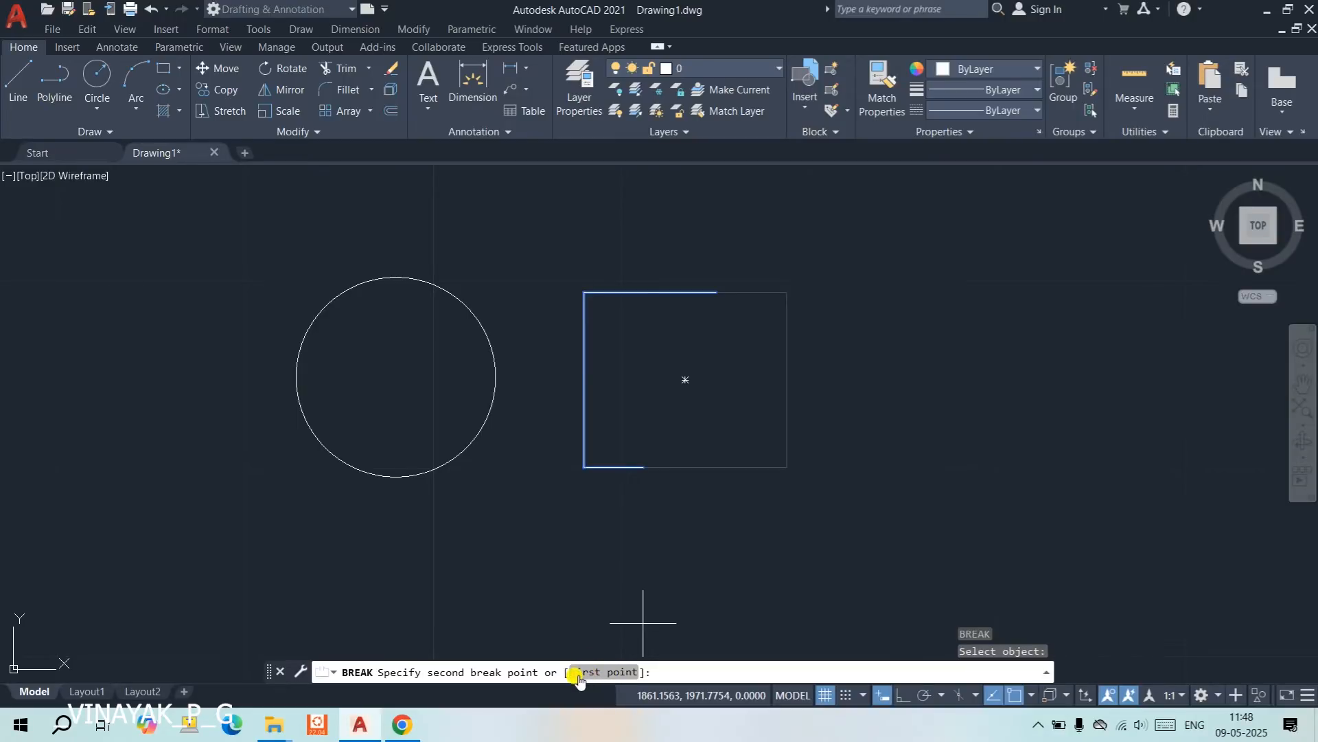
click(617, 673)
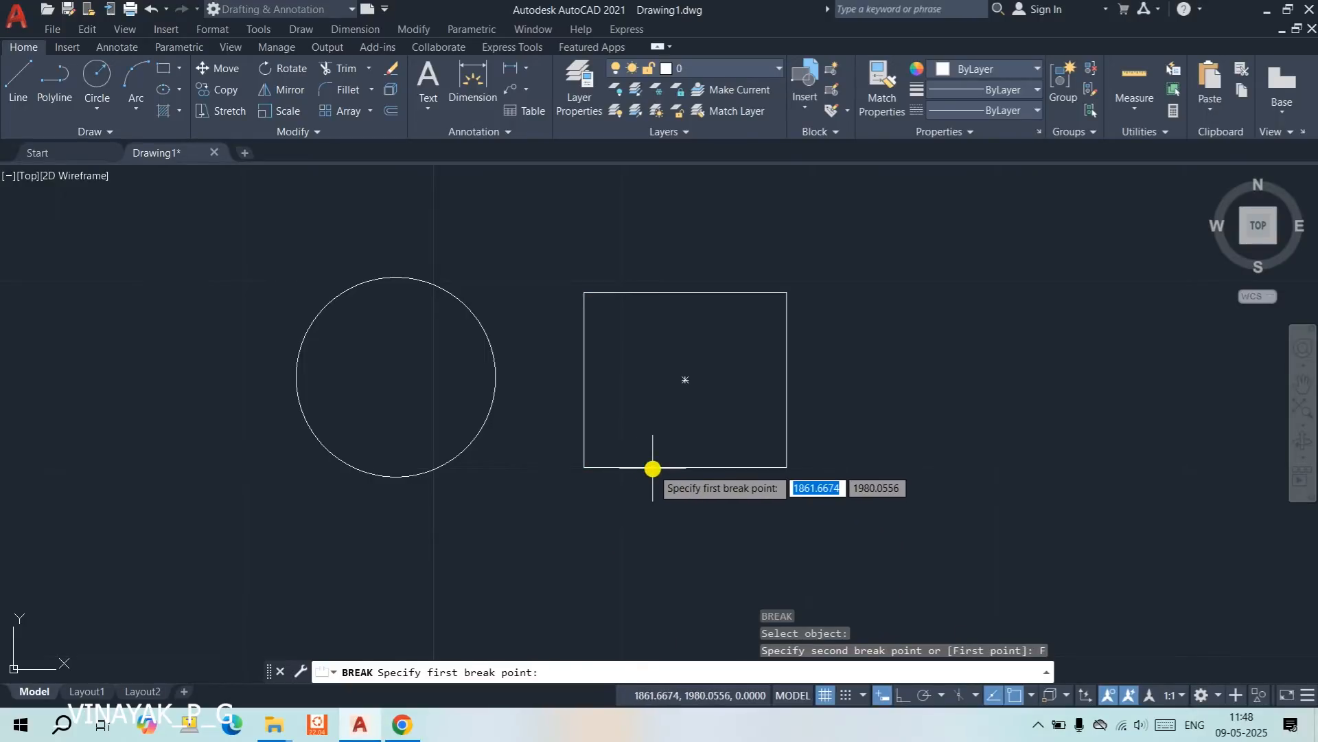
click(652, 469)
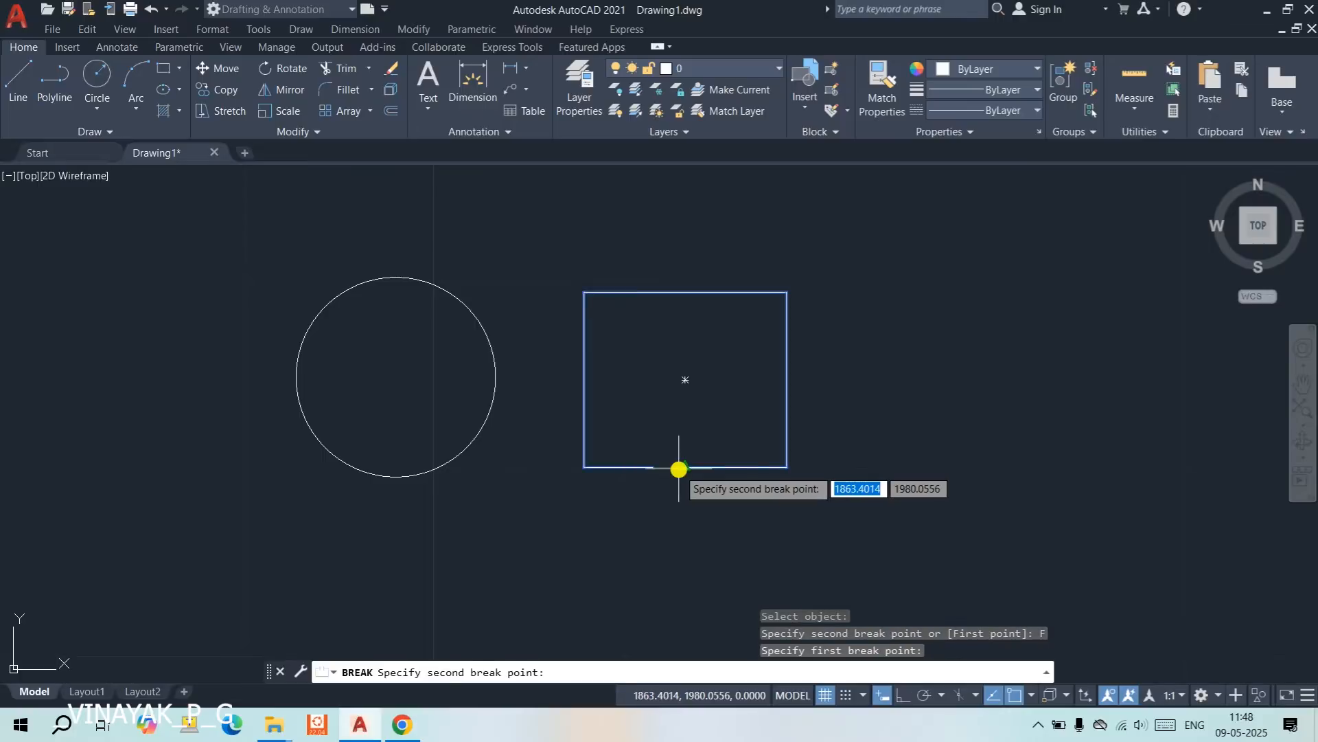
click(742, 467)
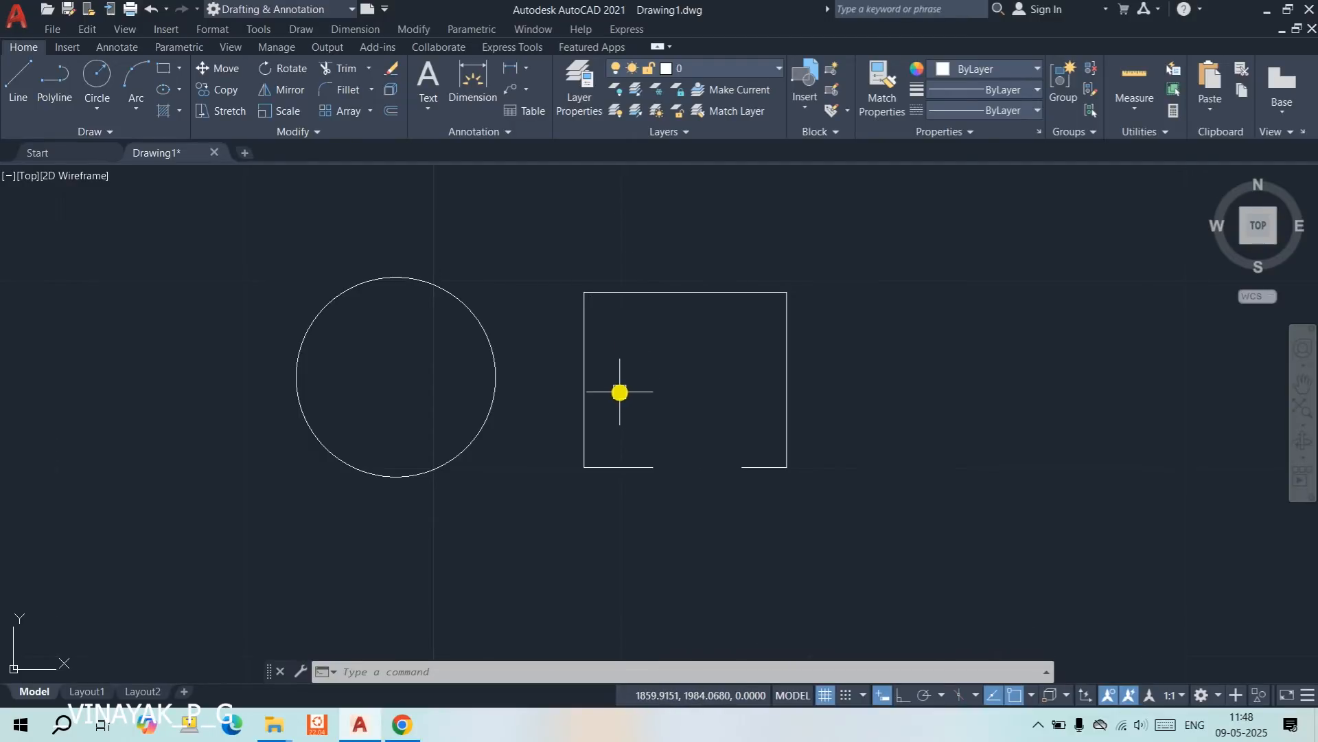
key(ctrl+z)
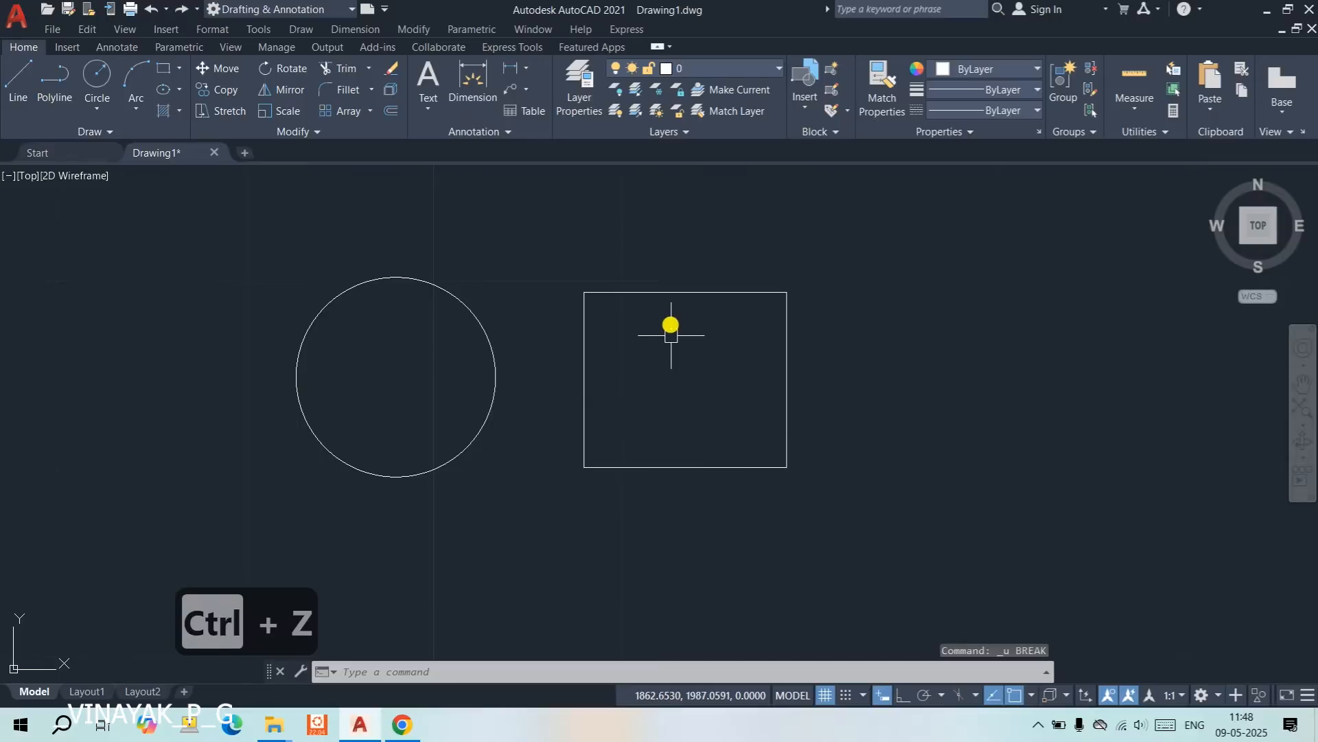
Break the rectangle at the midpoint of its top edge with Break at Point and check the split by selecting the longer piece.
click(677, 294)
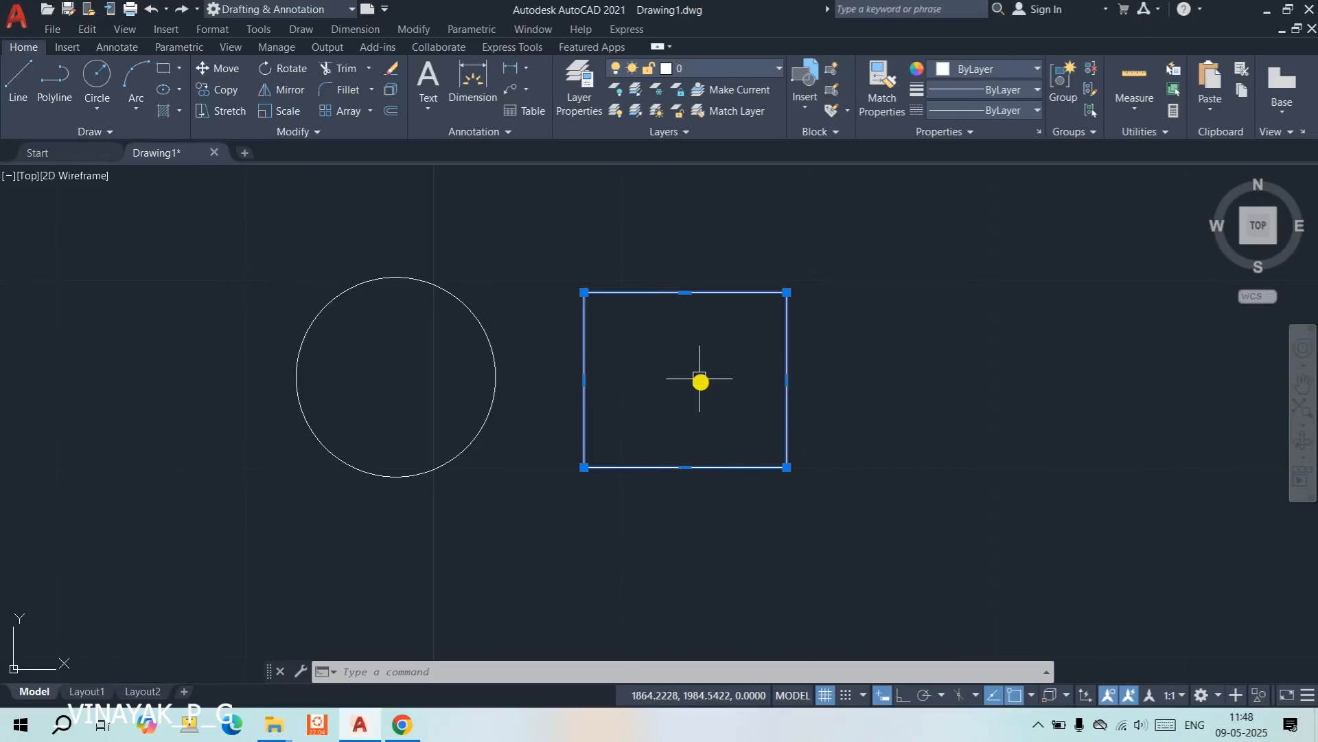
key(Escape)
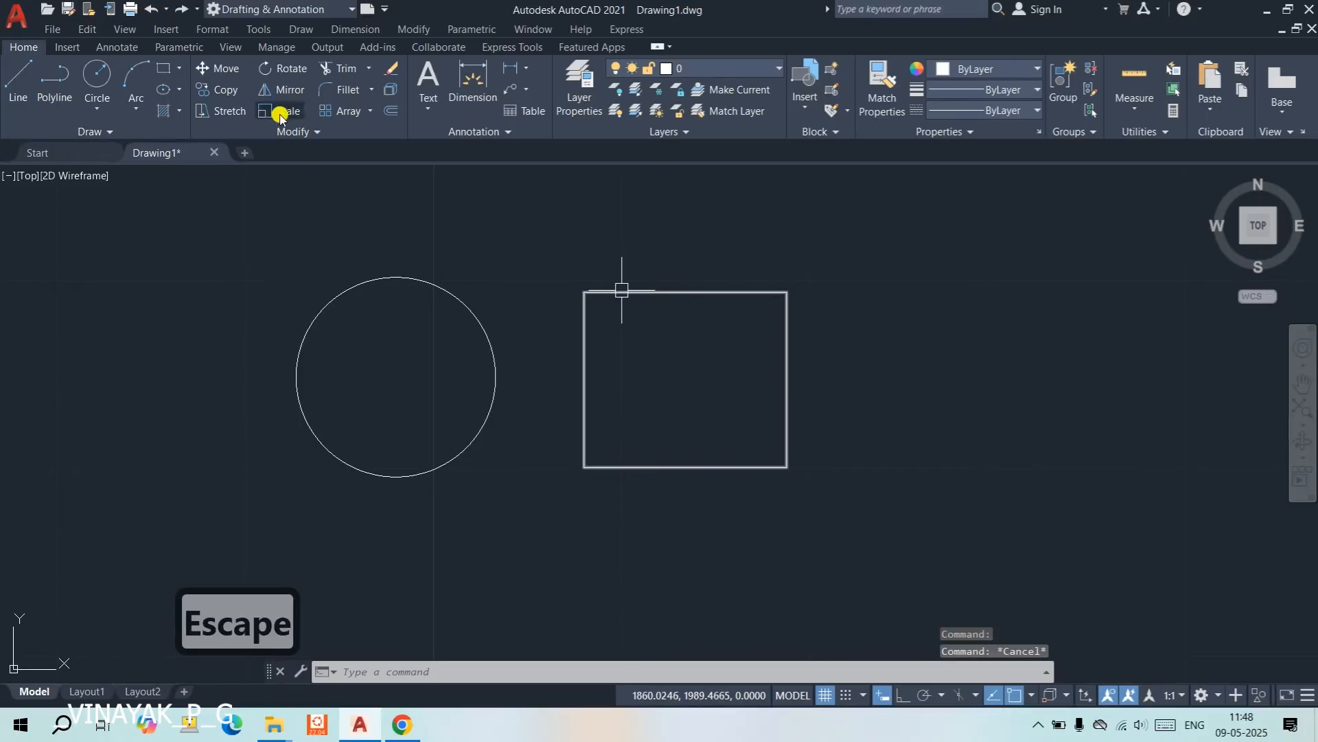
click(285, 133)
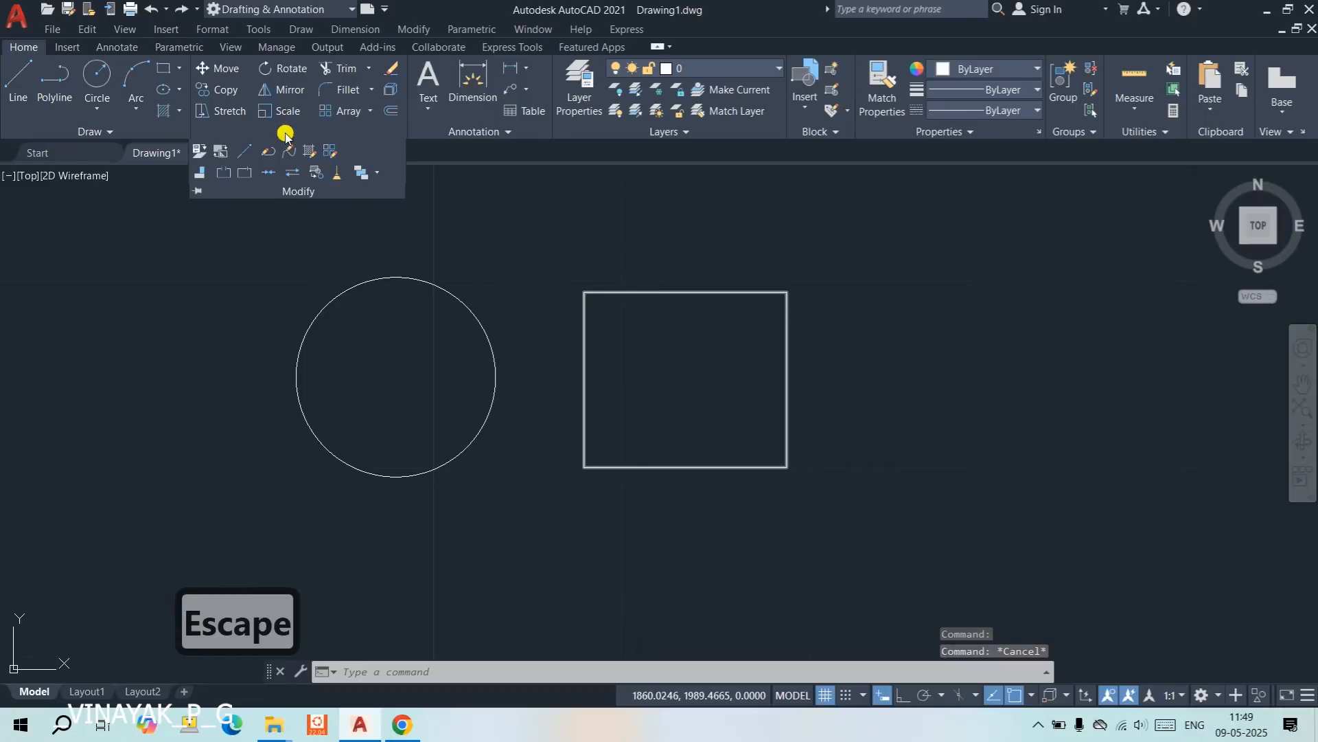
click(251, 173)
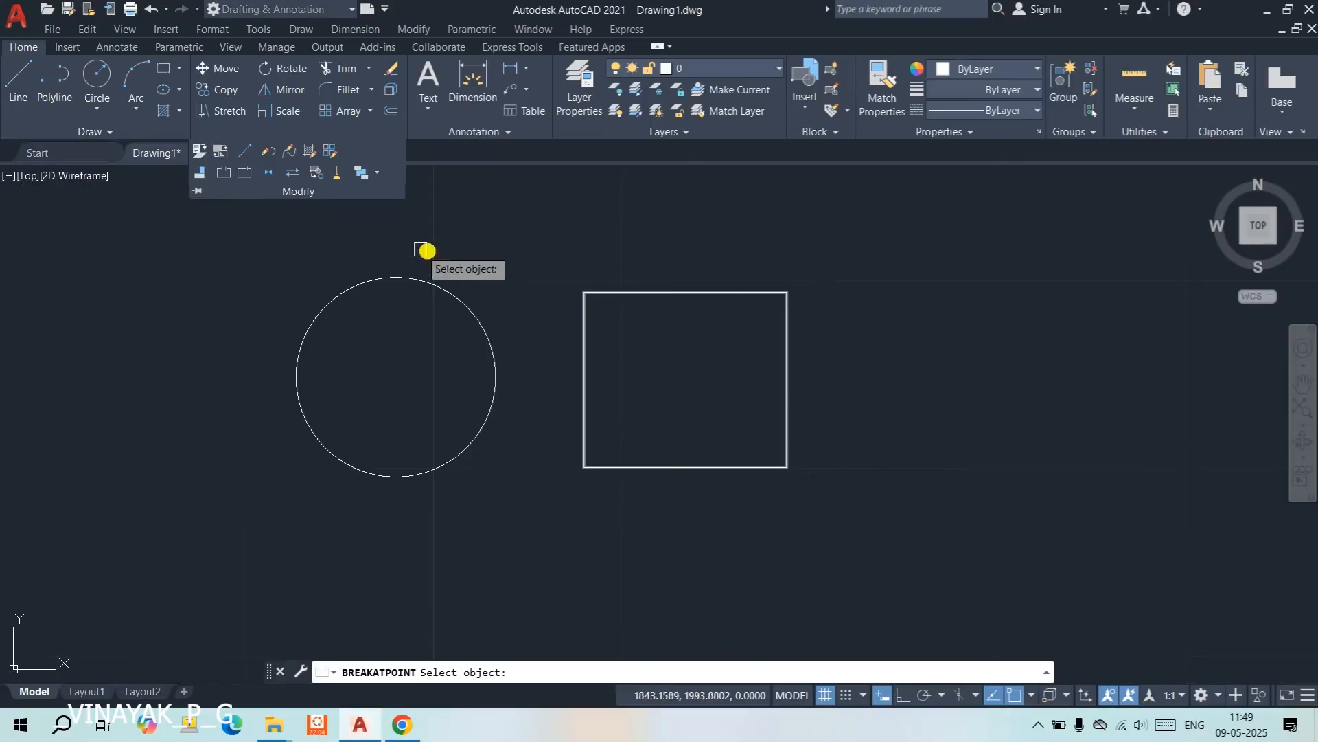
click(657, 293)
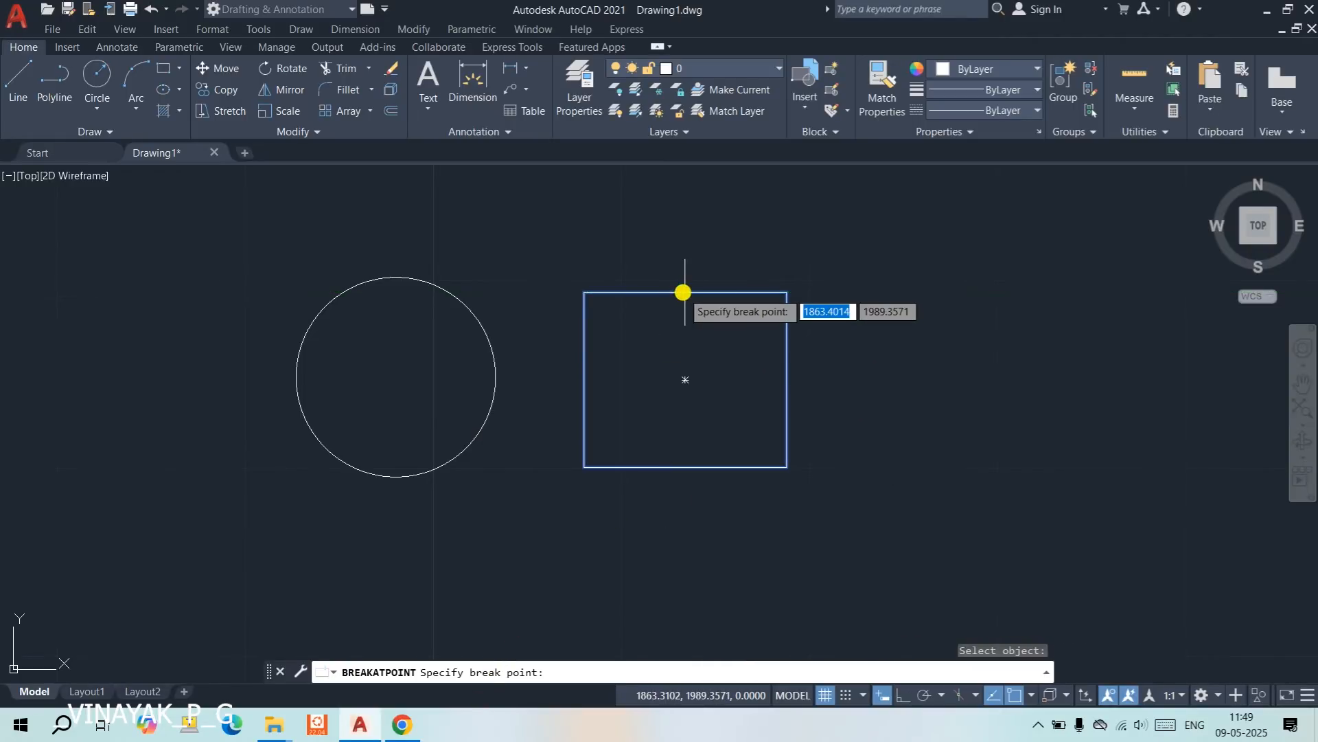
click(682, 293)
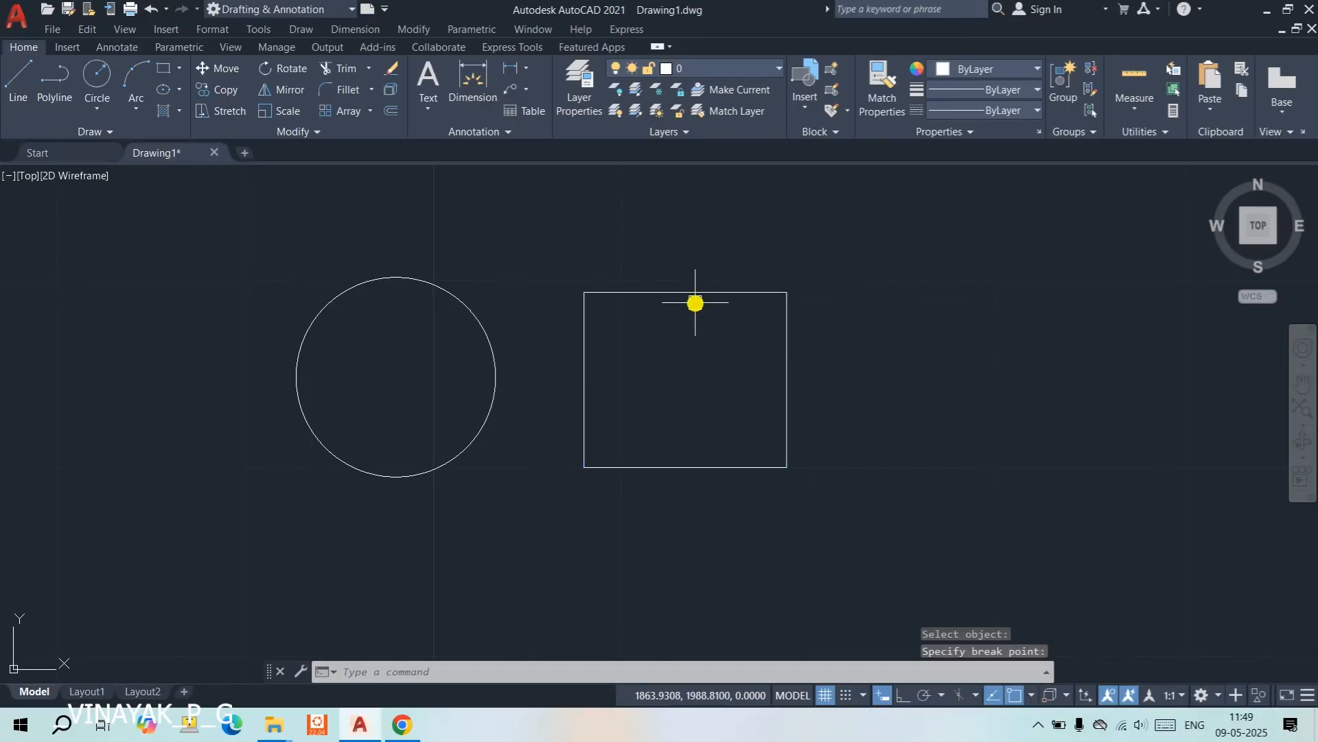
click(737, 296)
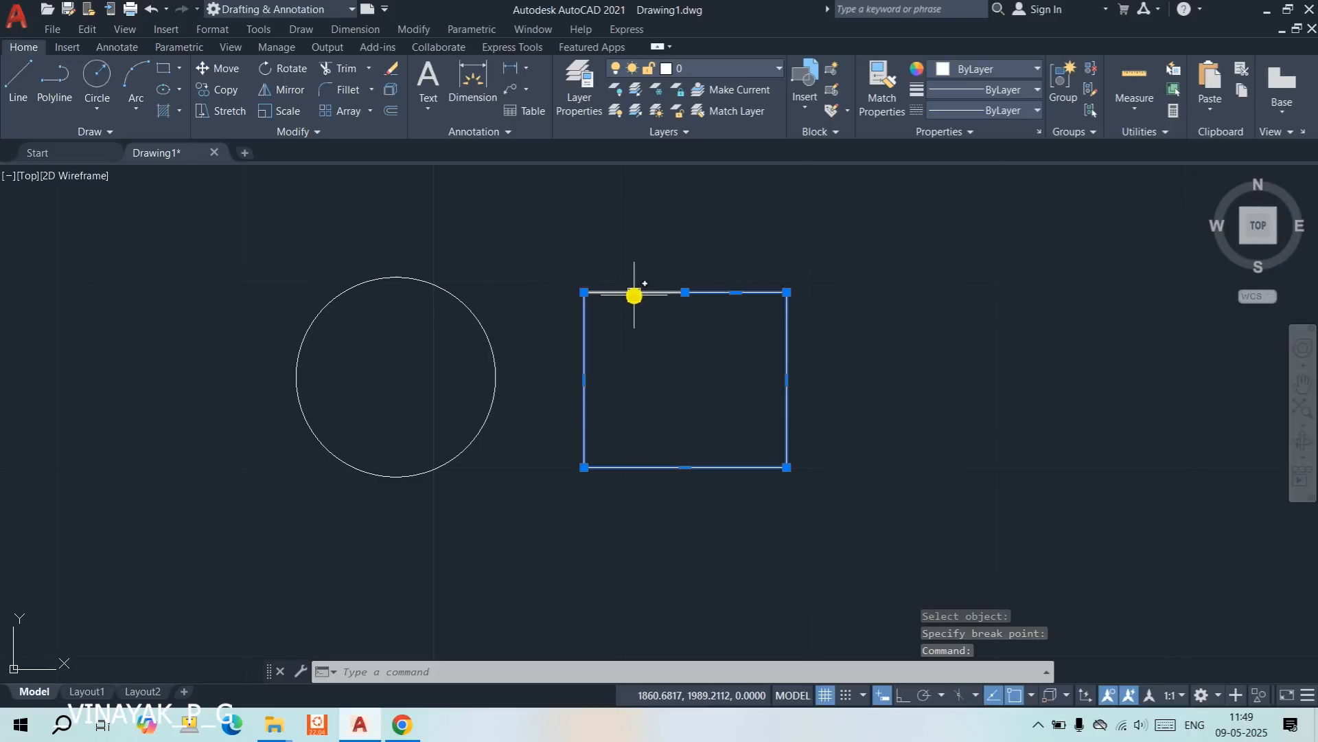
key(Escape)
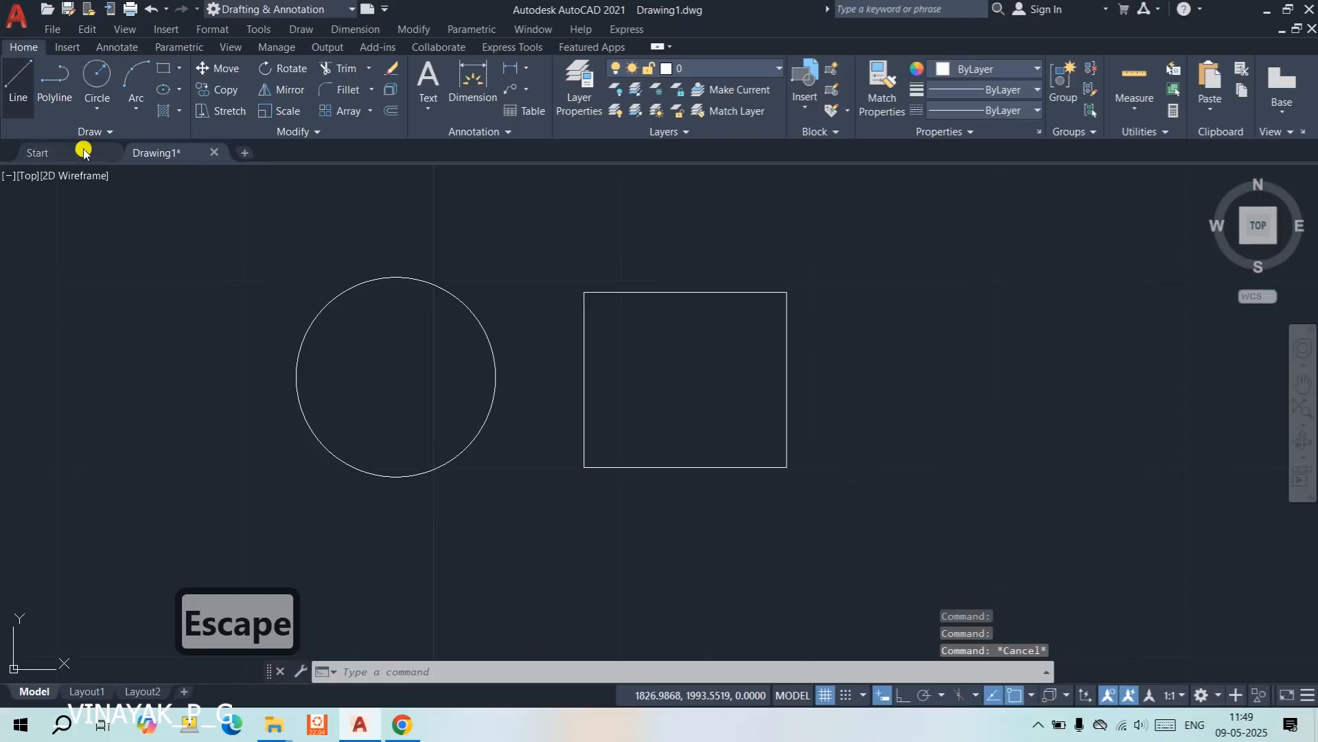
Draw a horizontal line 50 units long to the right of the rectangle.
middle_drag(536, 363, 238, 341)
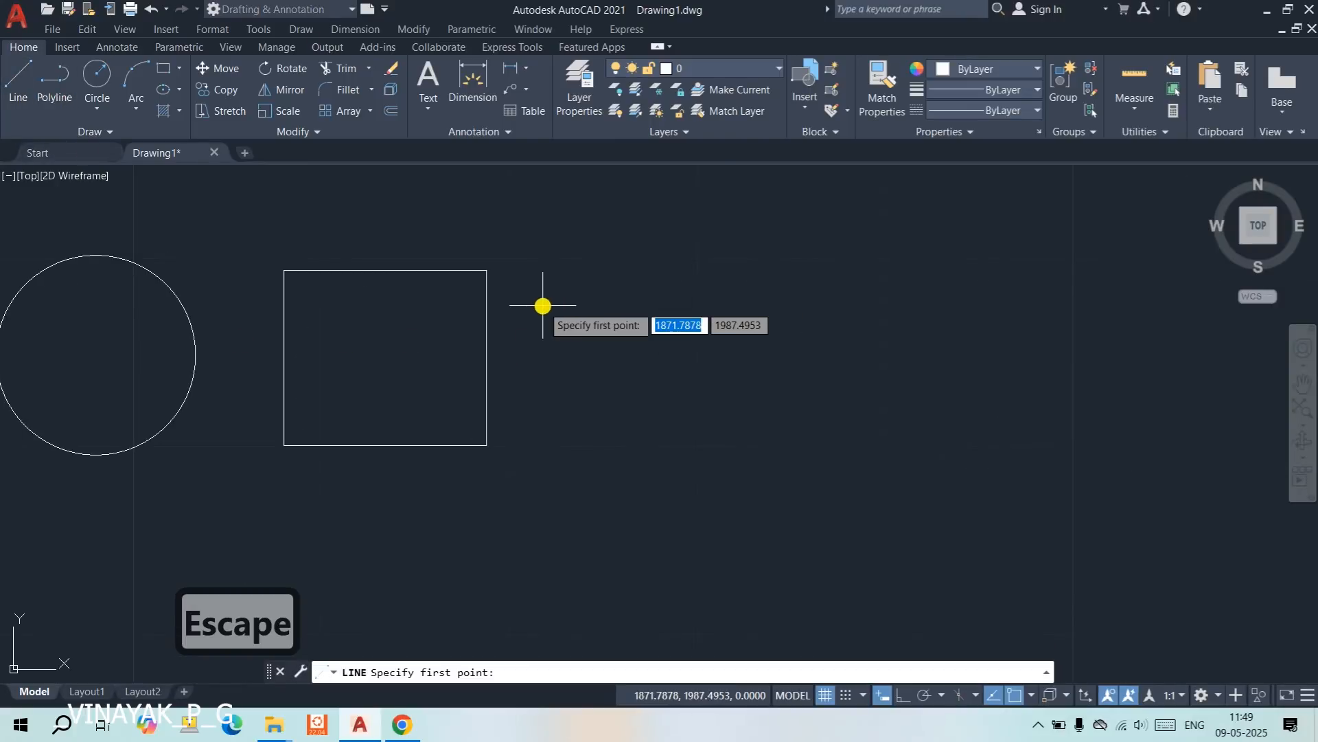
click(574, 341)
text(50)
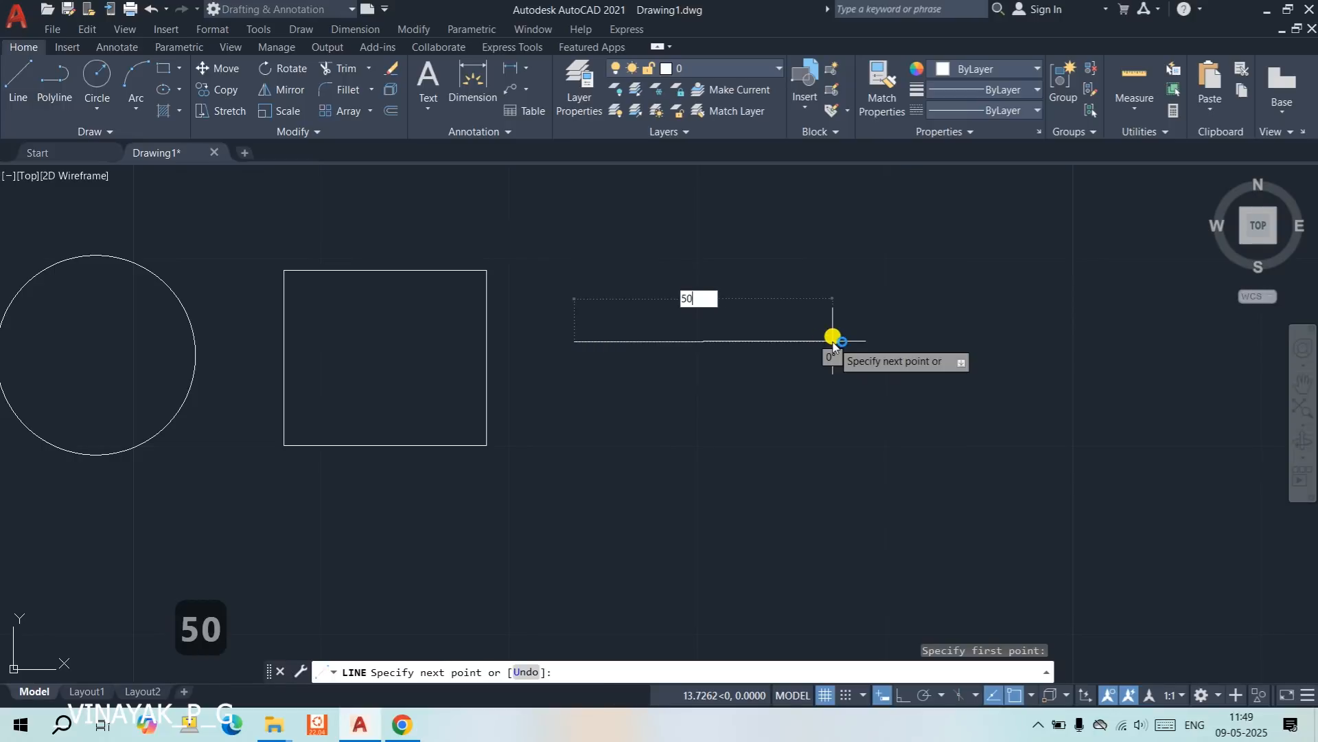
key(Return)
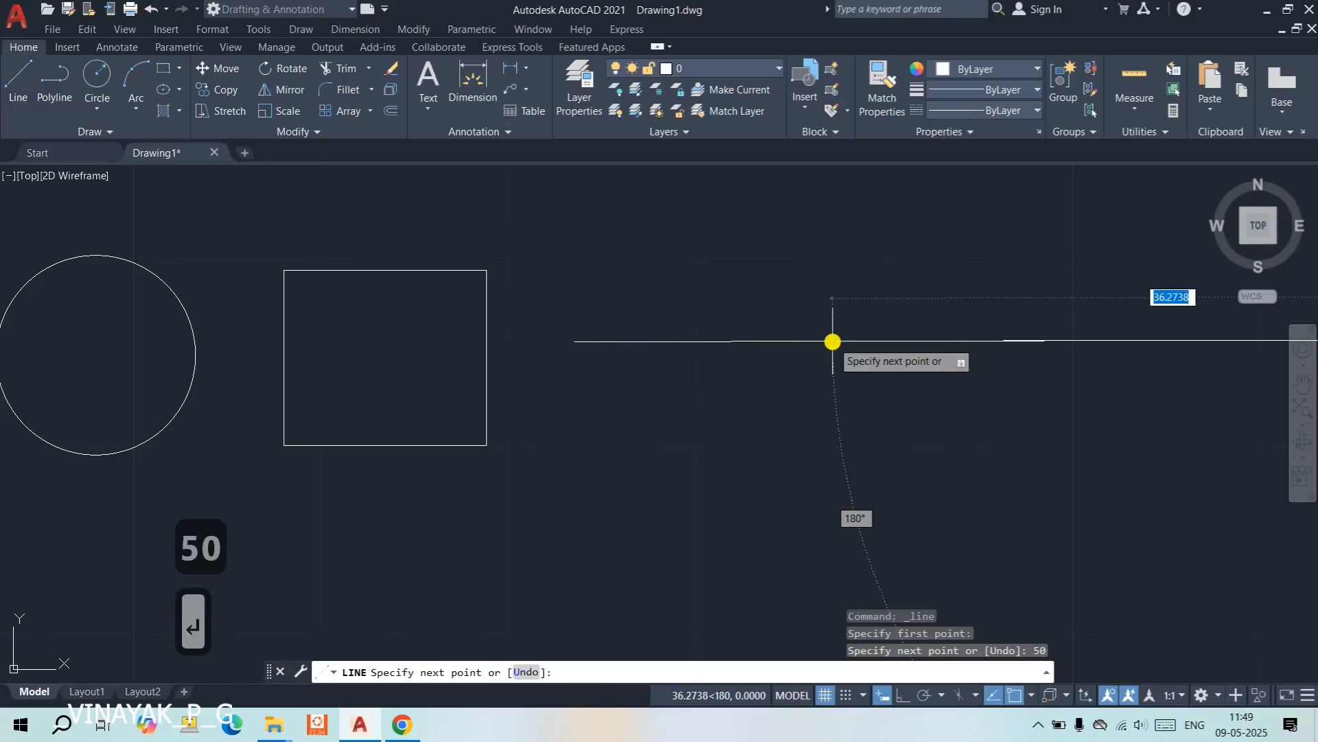
scroll(828, 347, down, 5)
middle_drag(818, 360, 515, 359)
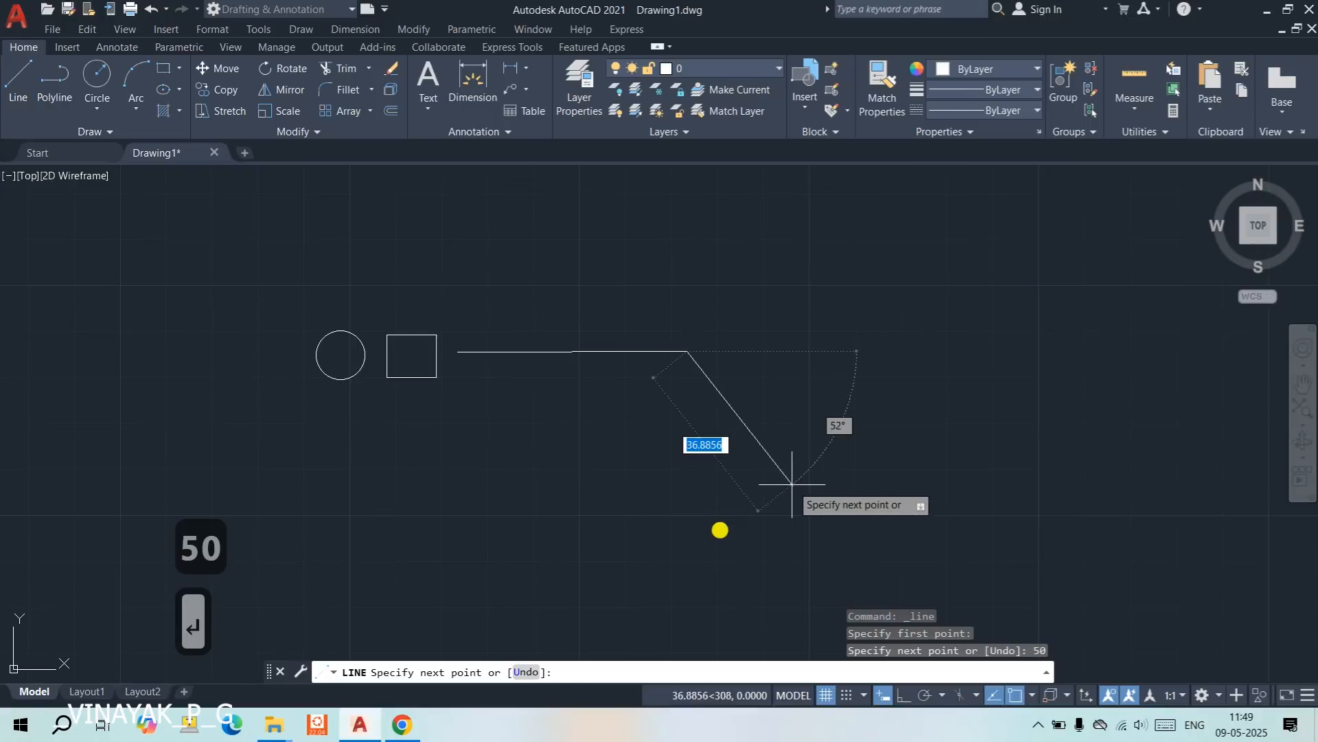
key(Escape)
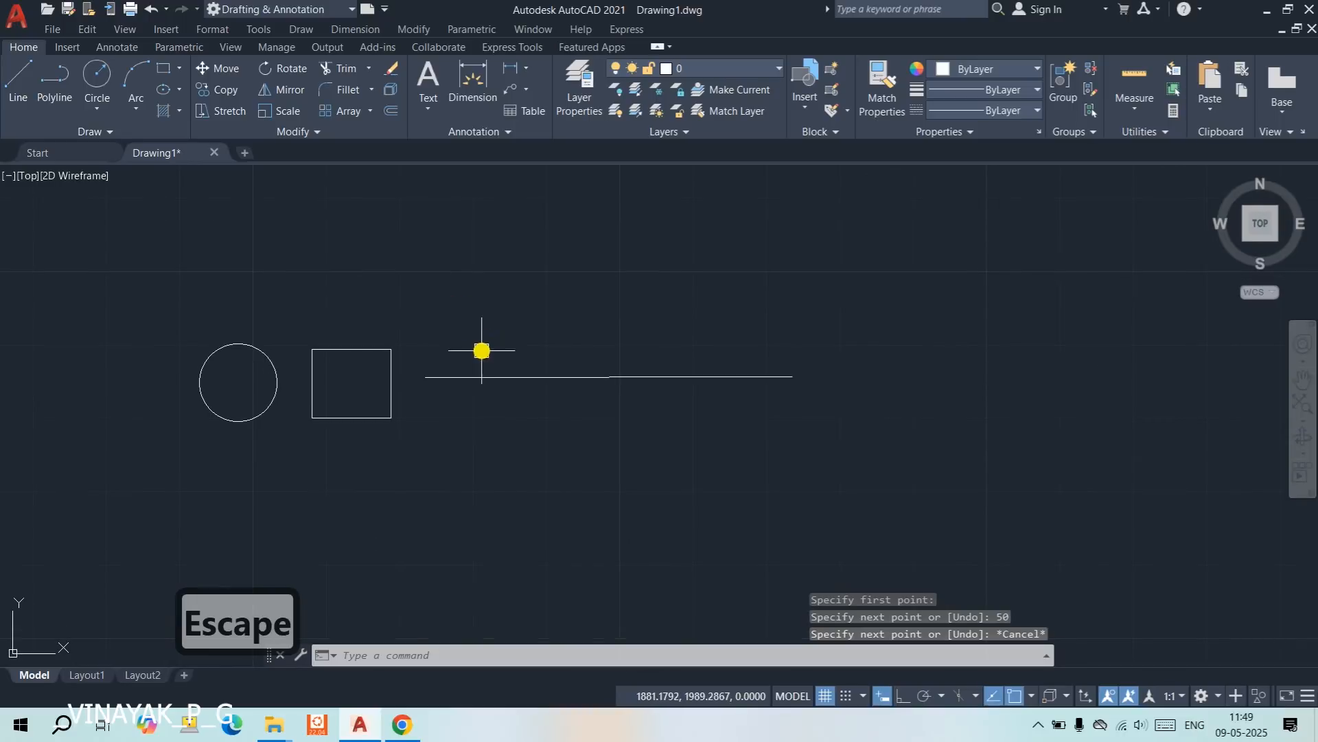
scroll(549, 370, up, 4)
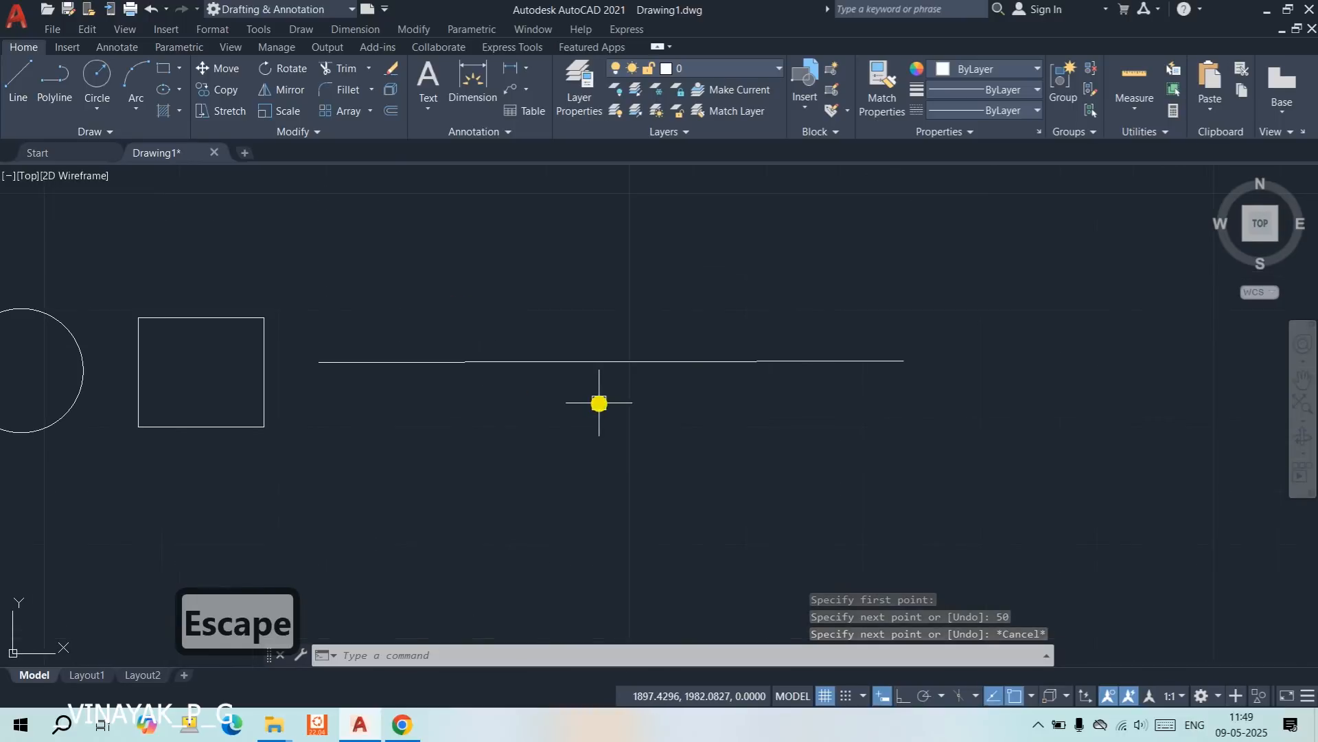
click(647, 362)
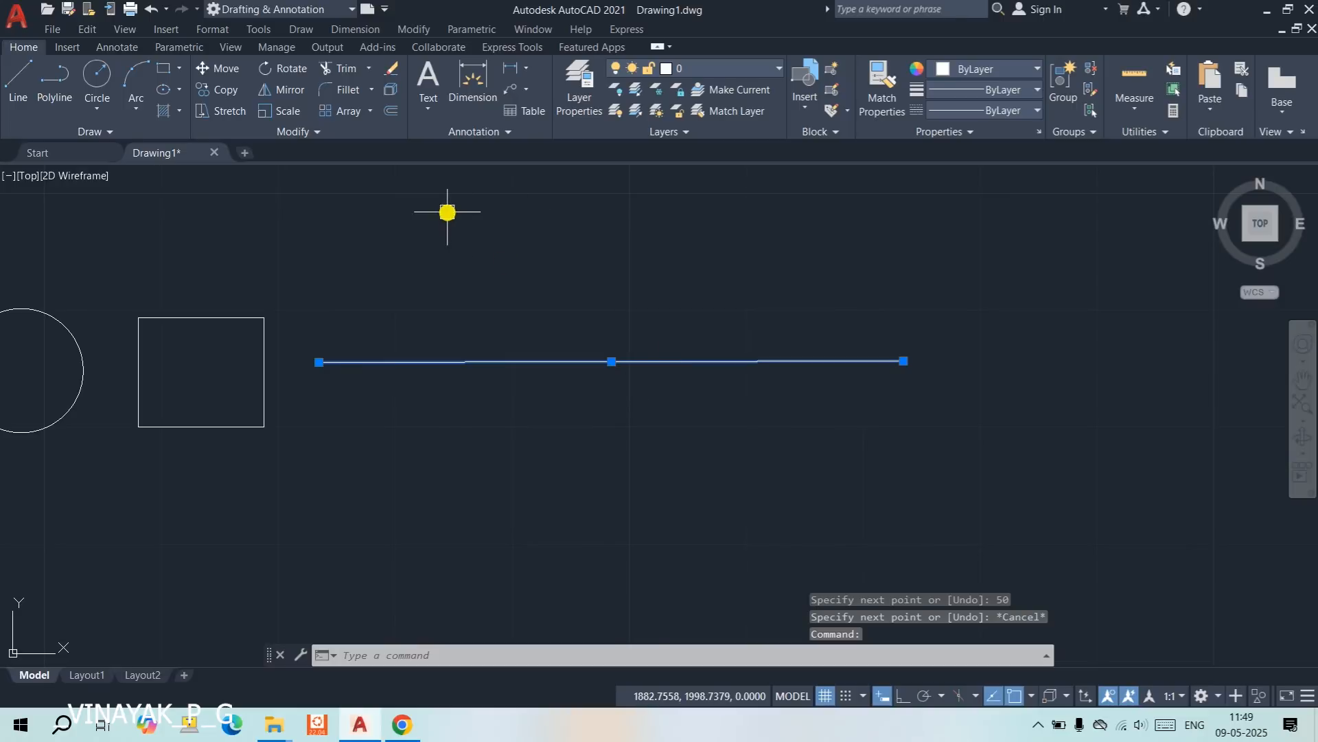
key(Escape)
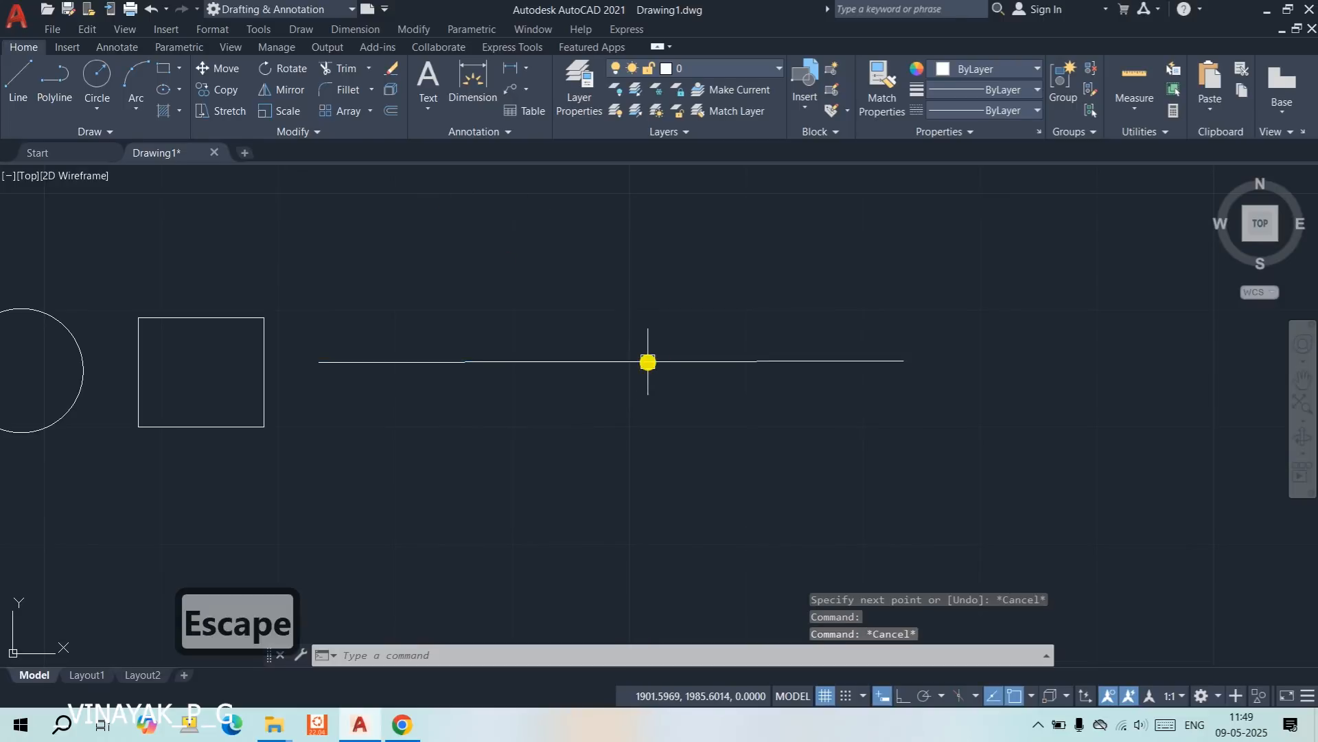
click(648, 362)
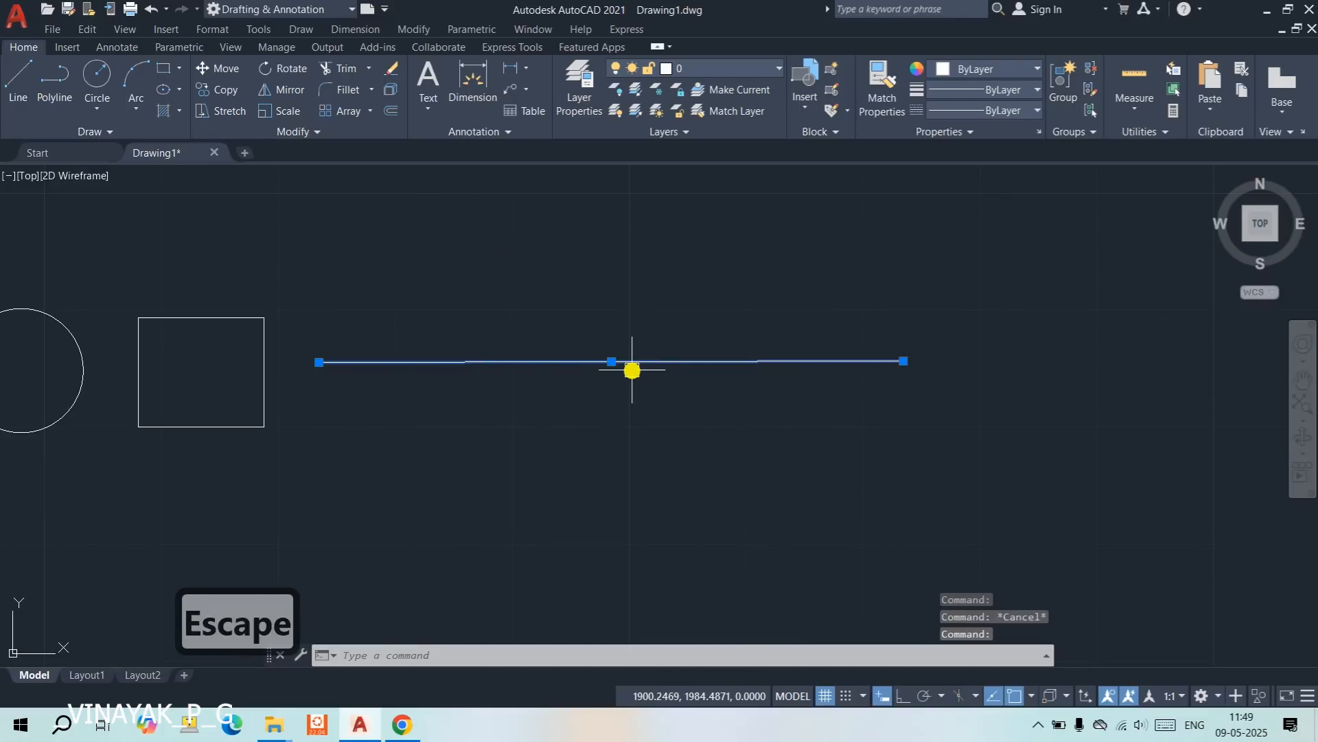
key(Escape)
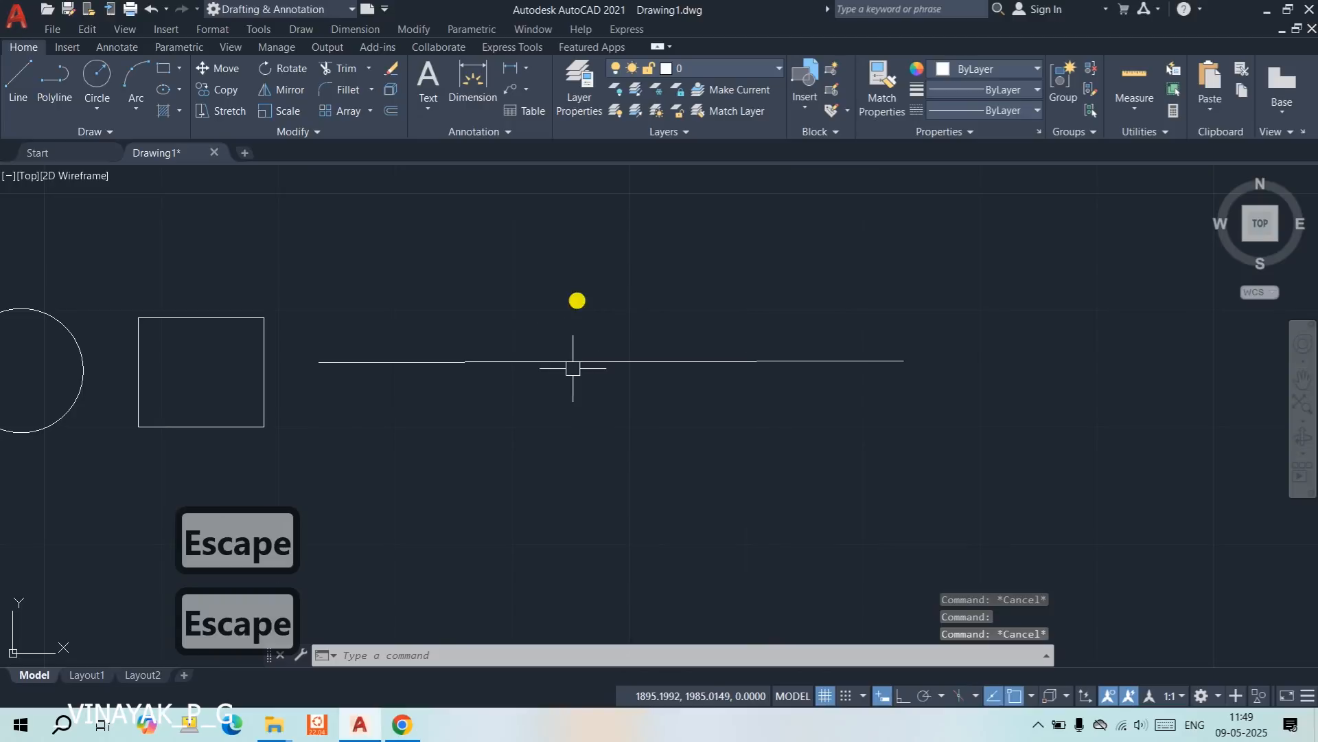
Break the horizontal line right of its middle with Break at Point and check the split by selecting both pieces.
click(289, 132)
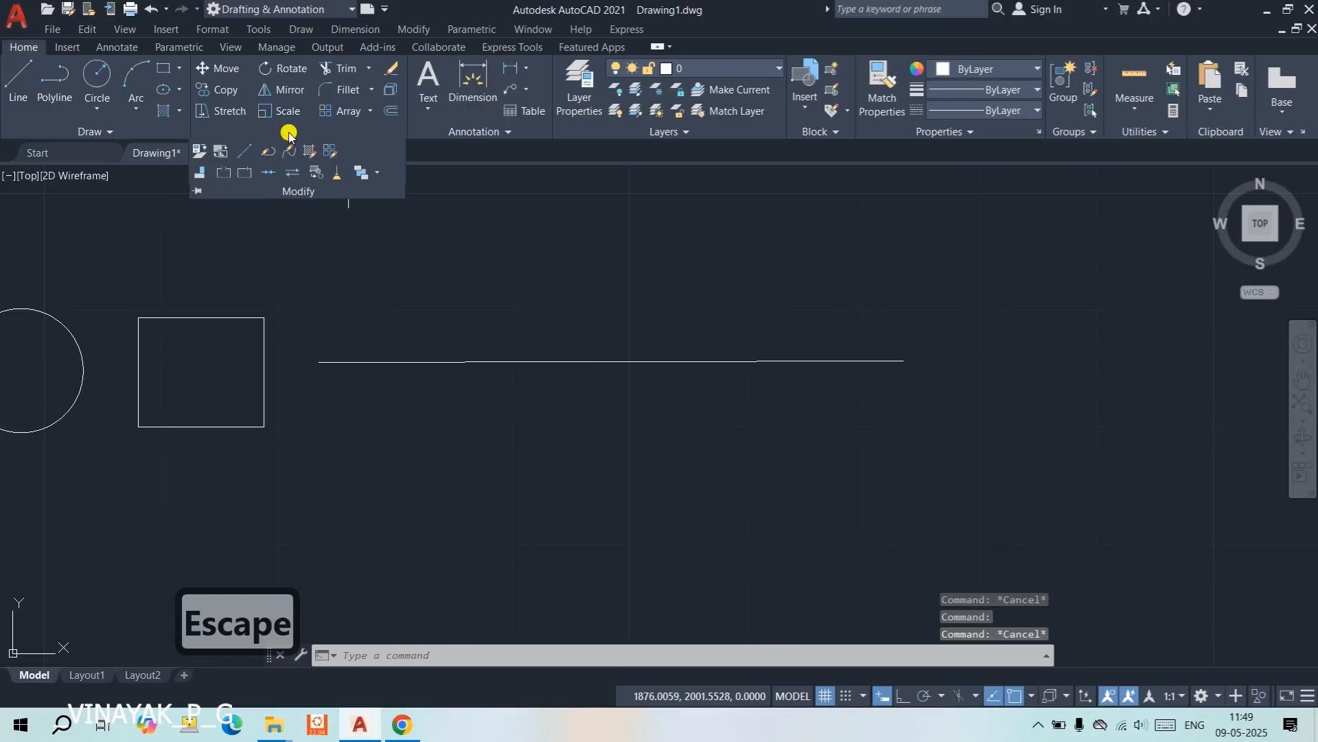
click(248, 173)
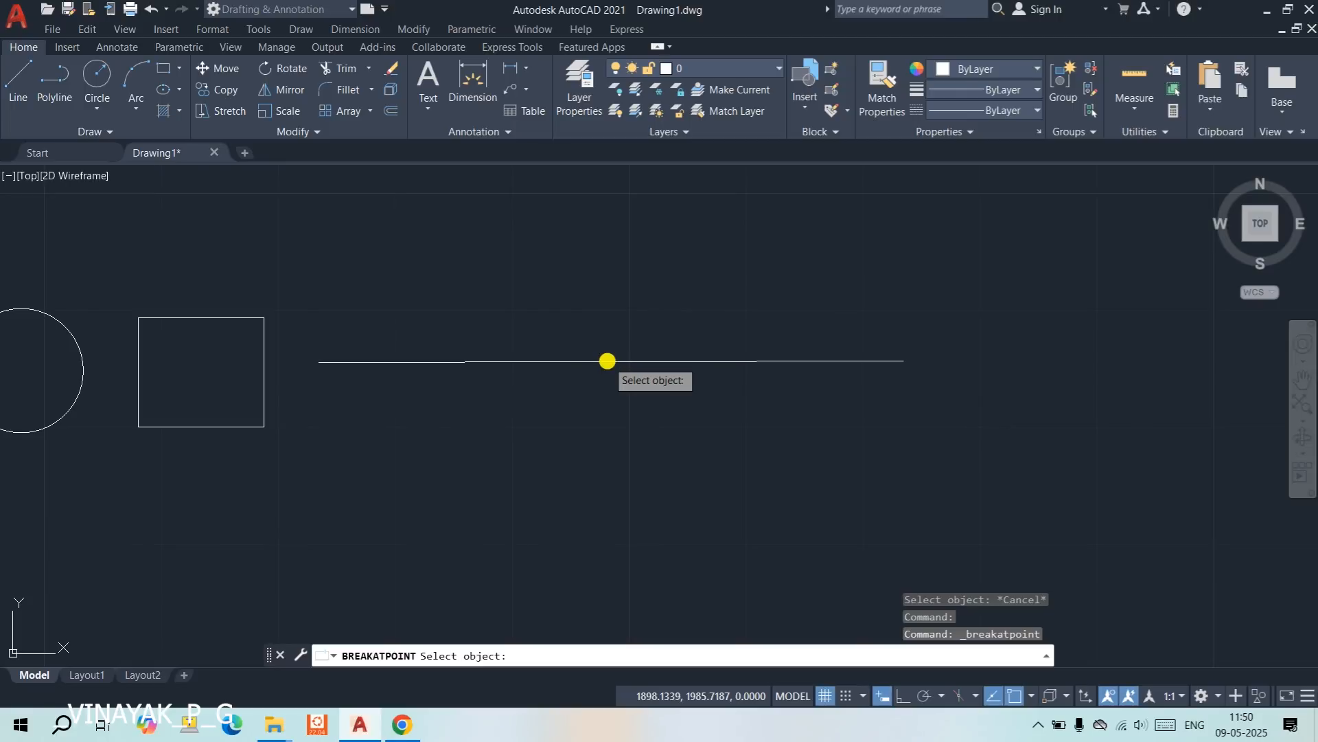
click(607, 360)
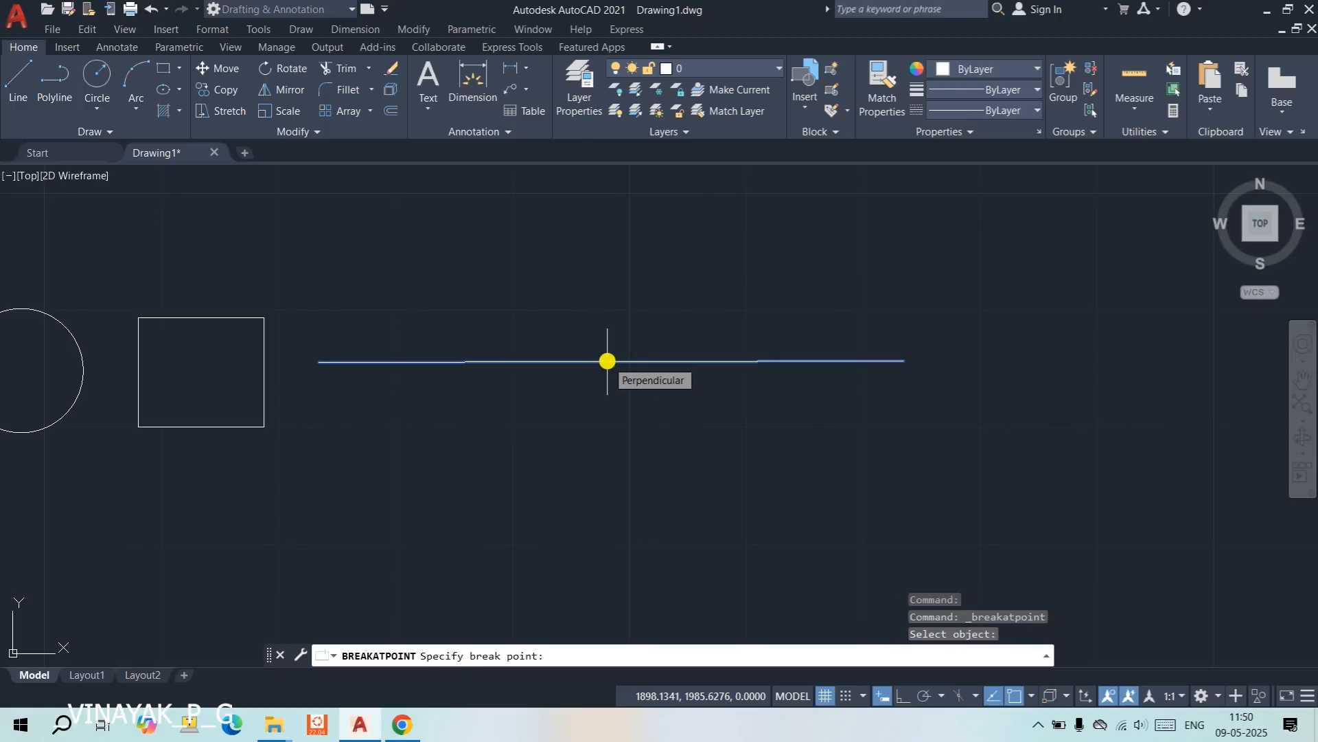
click(691, 360)
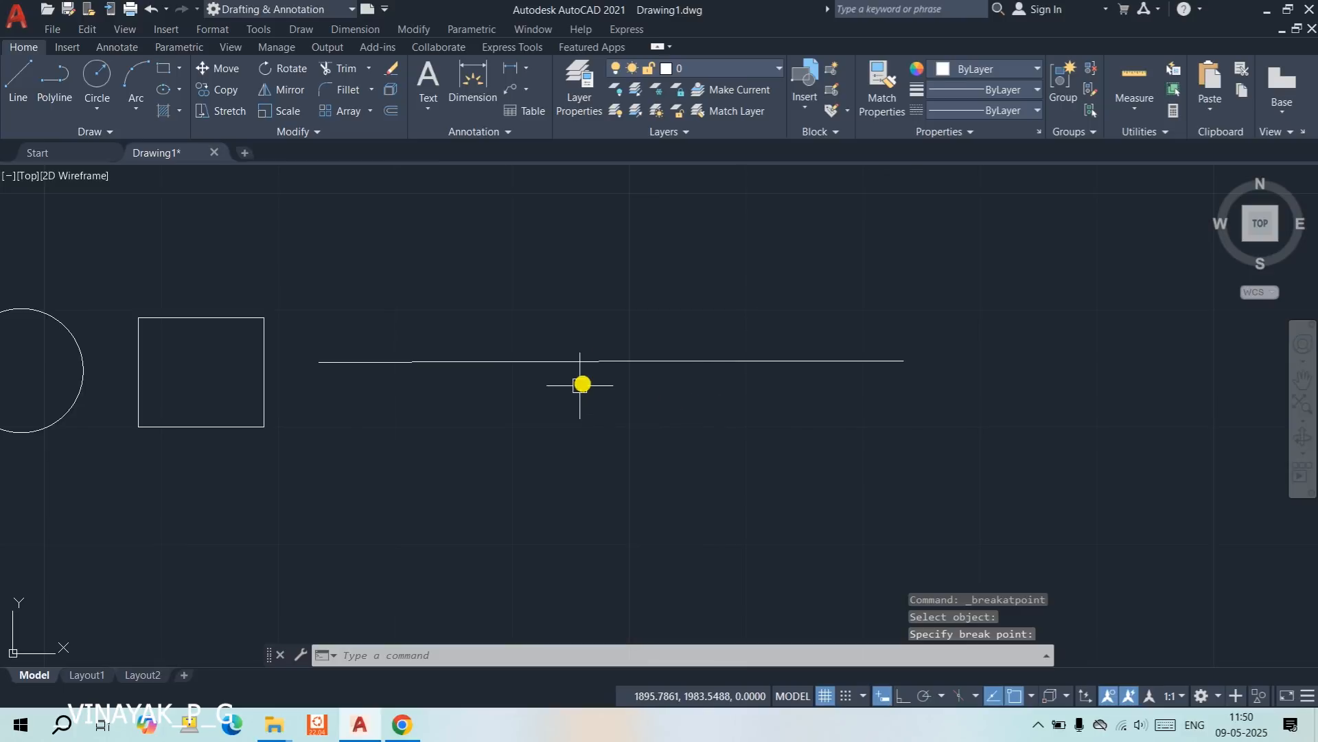
click(807, 361)
click(553, 362)
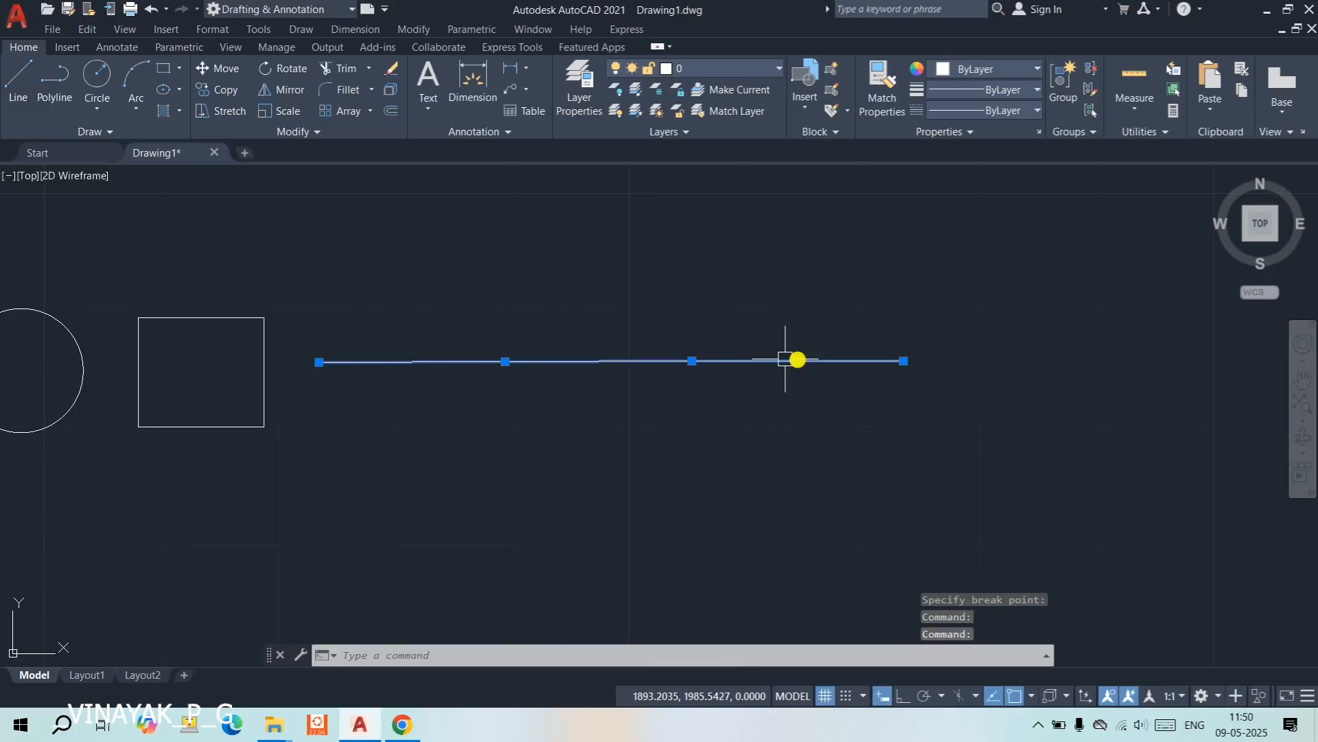
key(Escape)
Move the line's shorter right-hand piece down and slightly to the right by its midpoint grip, separating it from the longer piece.
click(807, 360)
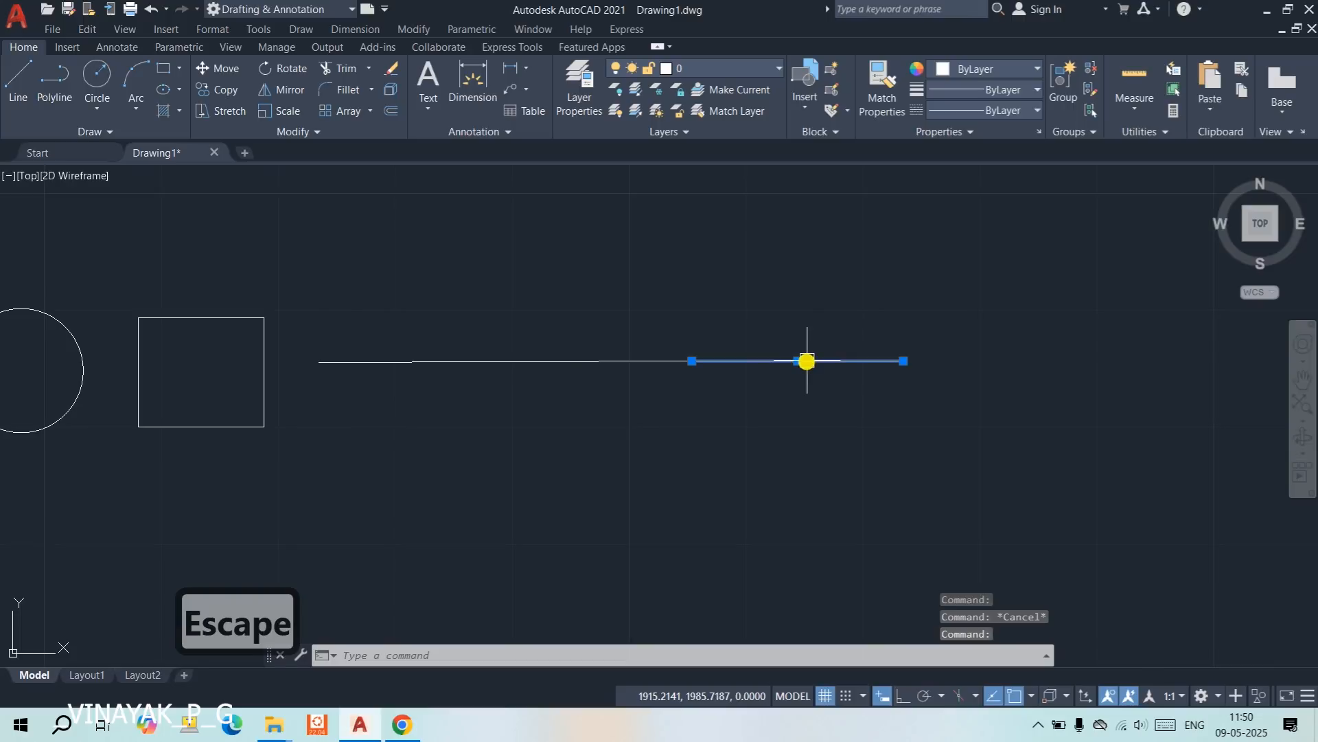
click(801, 361)
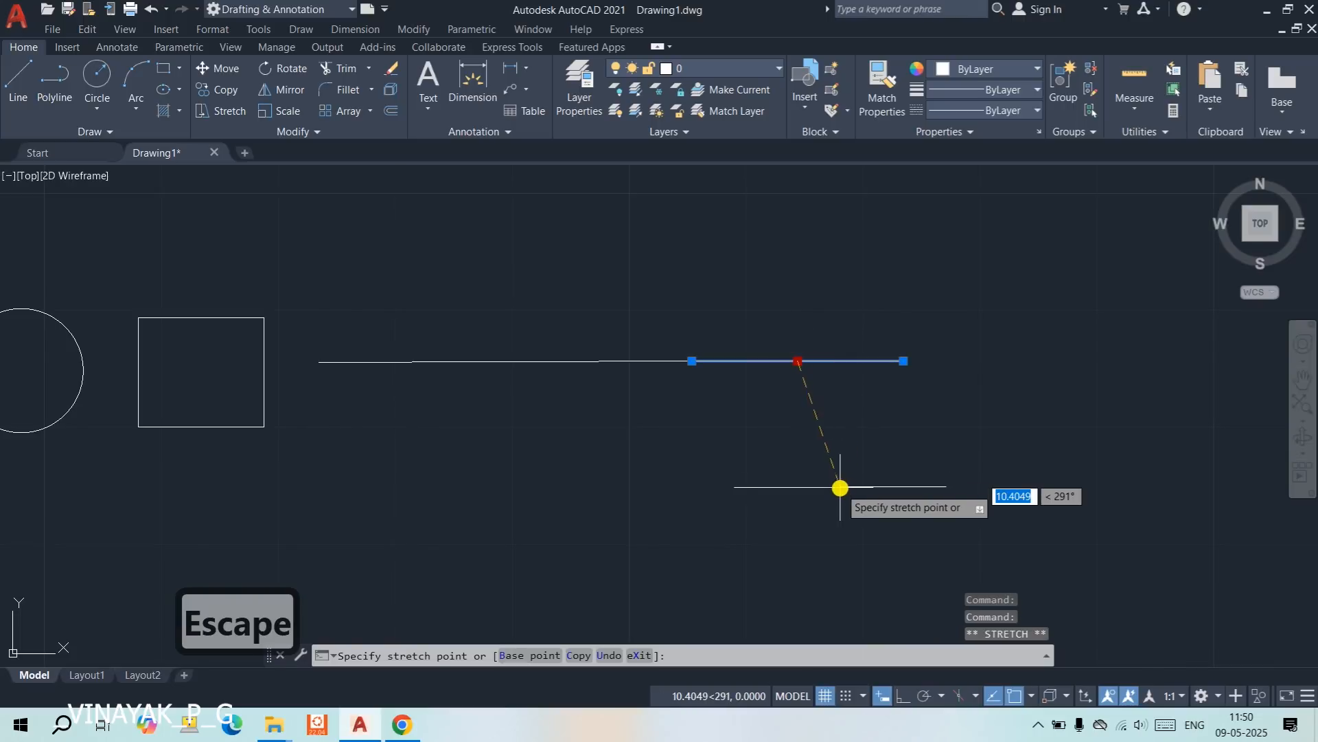
click(836, 460)
click(607, 369)
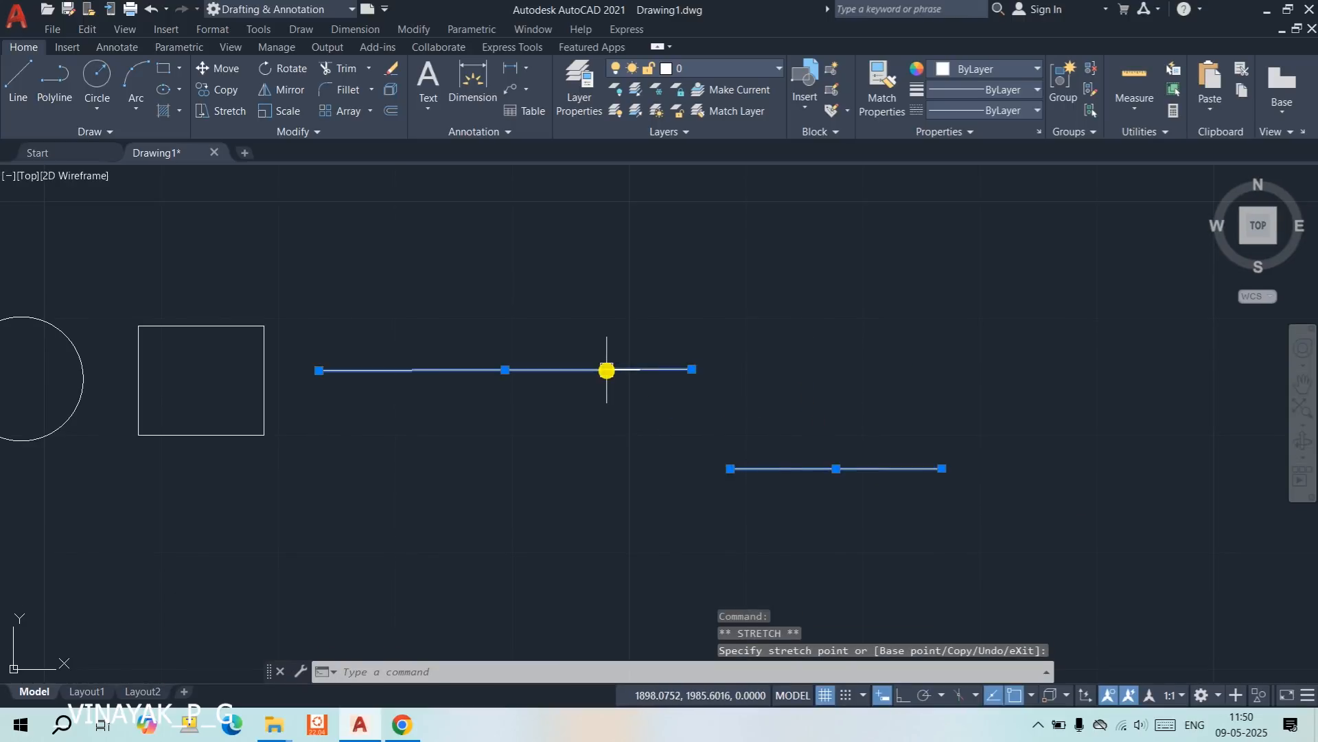
key(Escape)
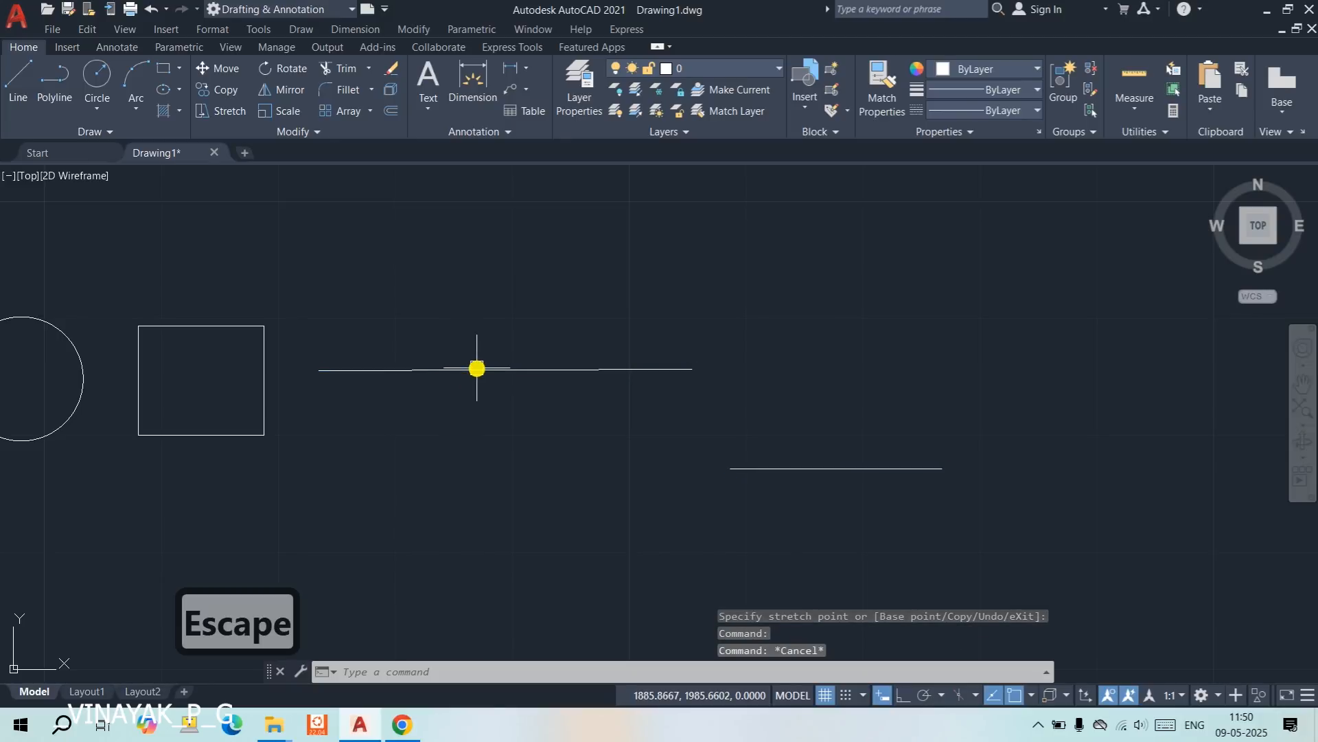